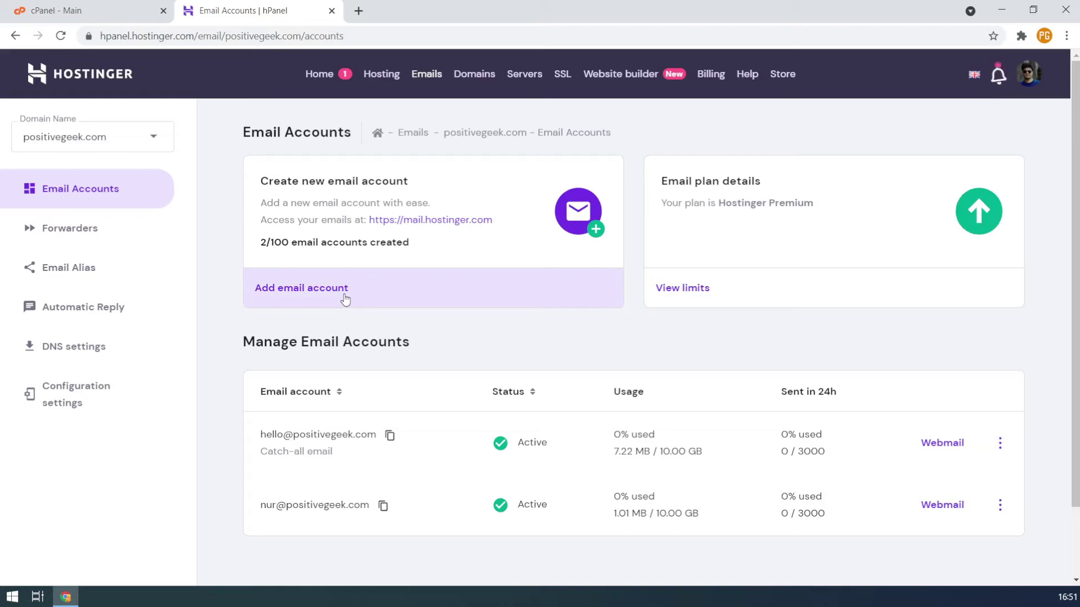
left_click(344, 298)
left_click(448, 294)
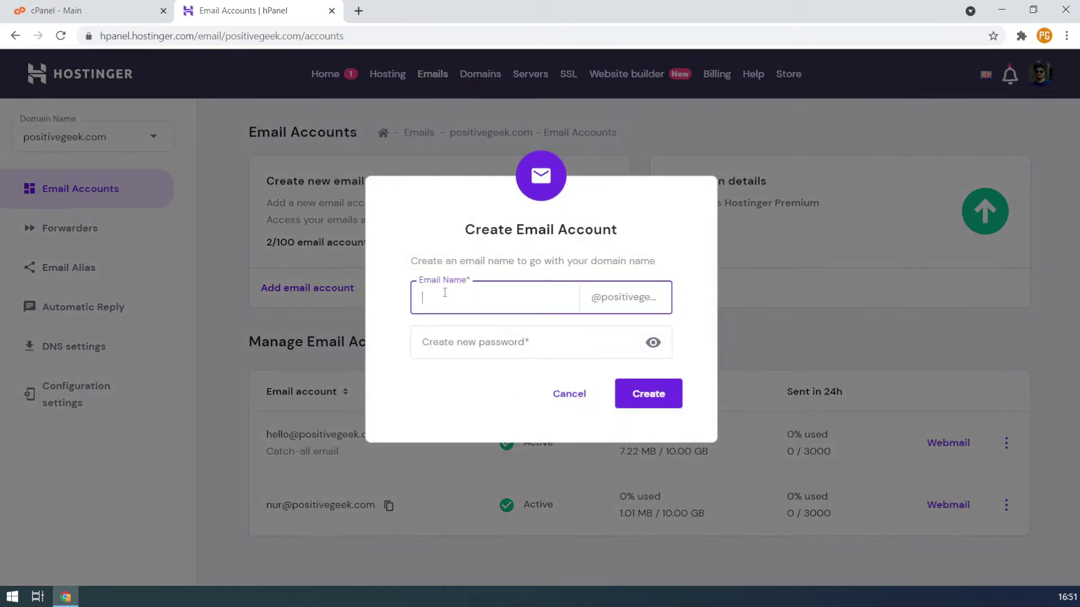
key("Tab")
double_click(662, 294)
left_click(475, 336)
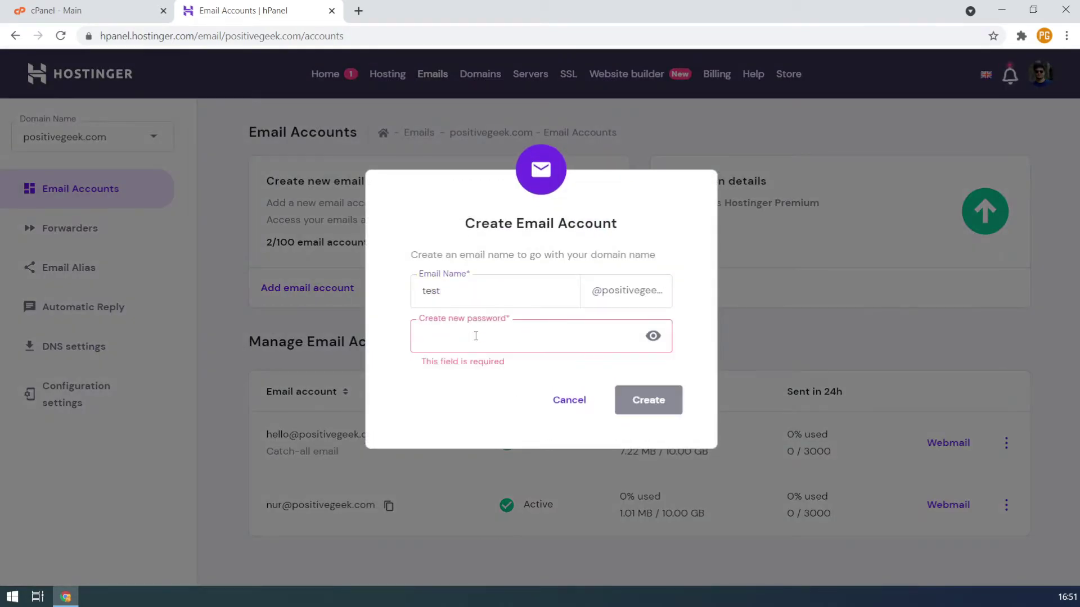
type("Tes123")
left_click(648, 393)
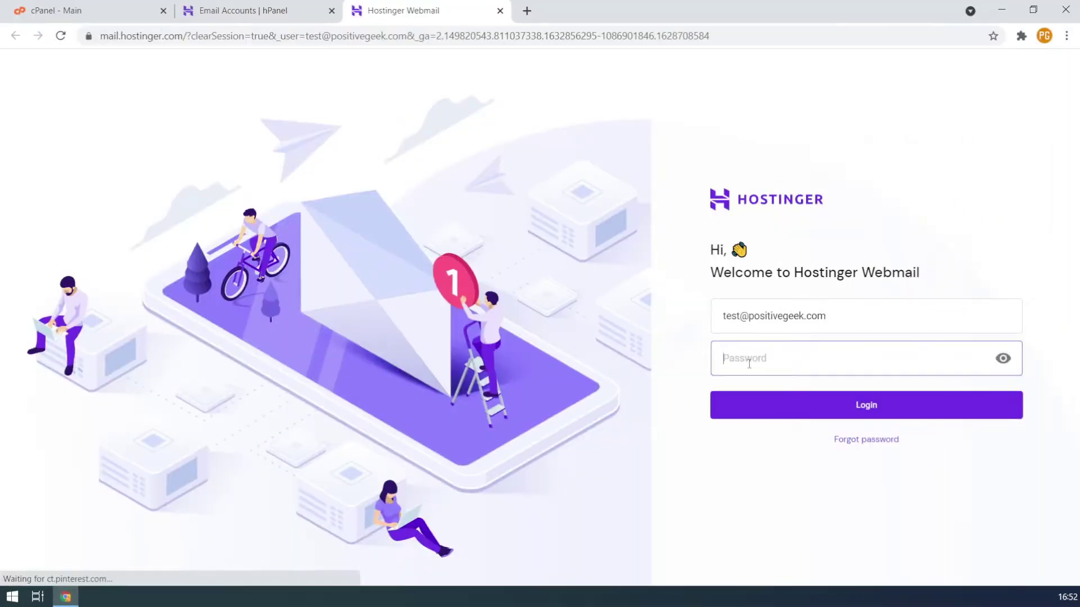
Preview signing in to the test mailbox webmail without saving the password
type("Tes1")
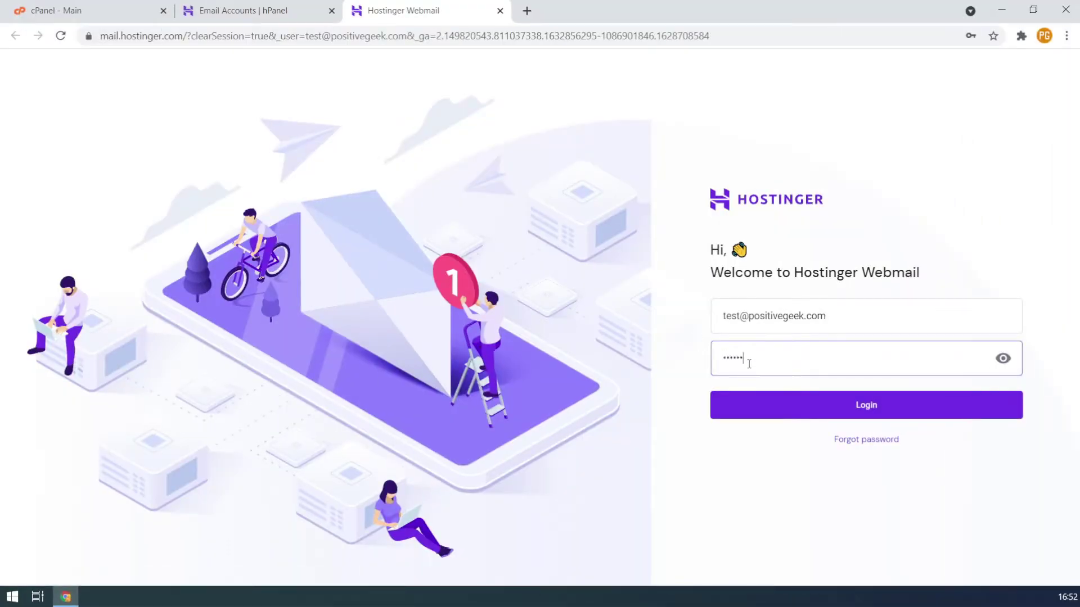
key("Return")
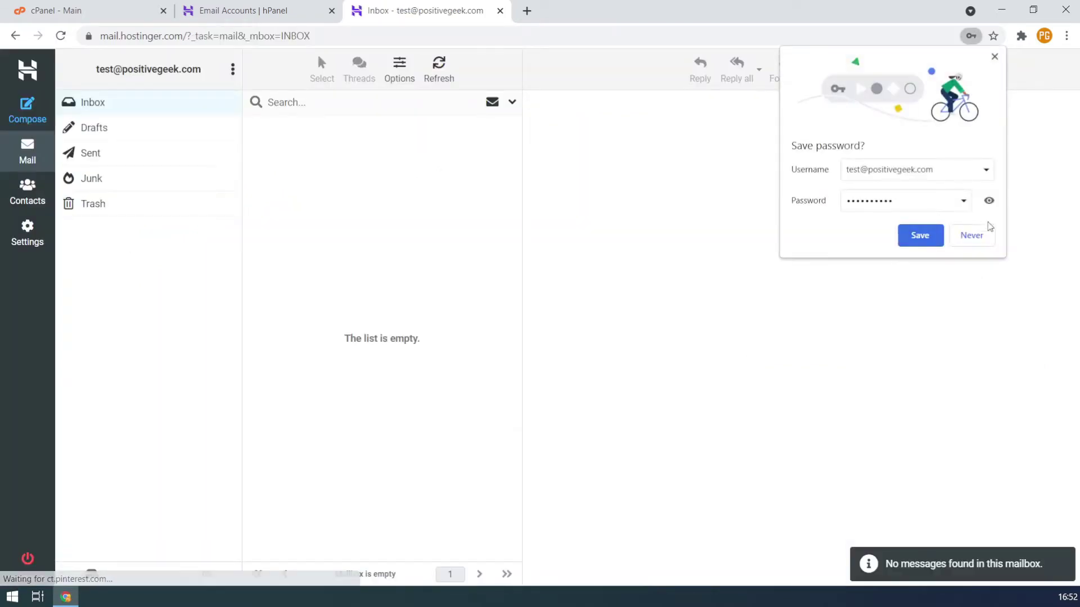
left_click(972, 233)
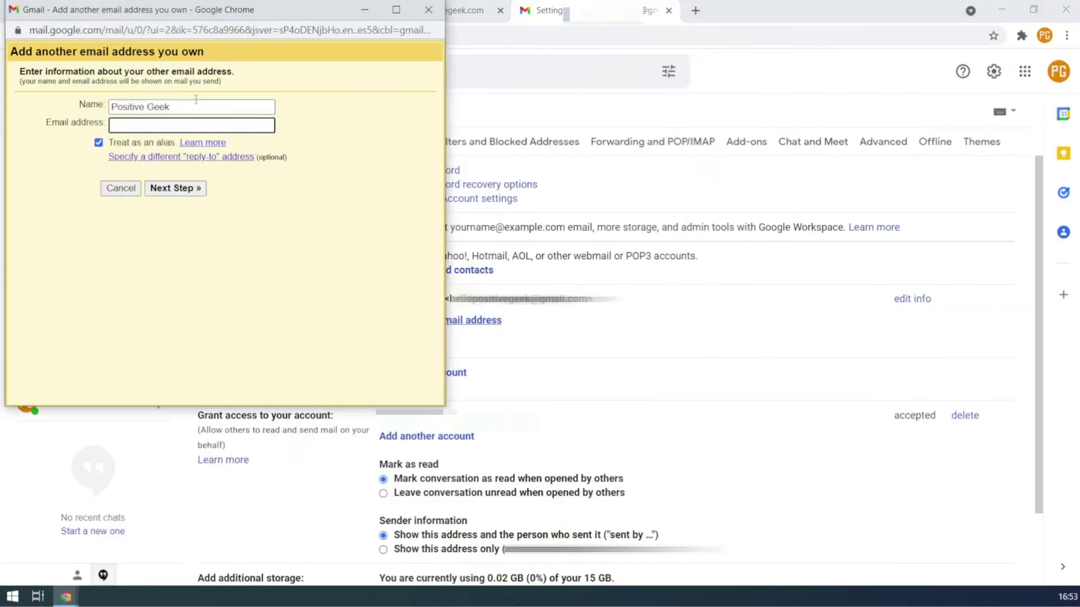
triple_click(441, 130)
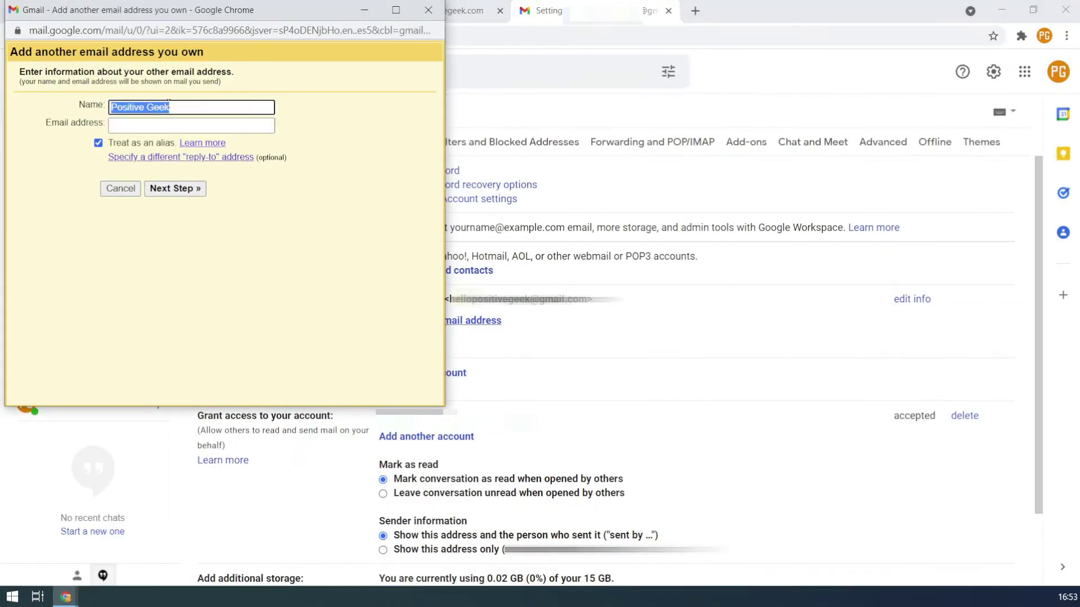
left_click(436, 130)
left_click_drag(422, 131, 346, 140)
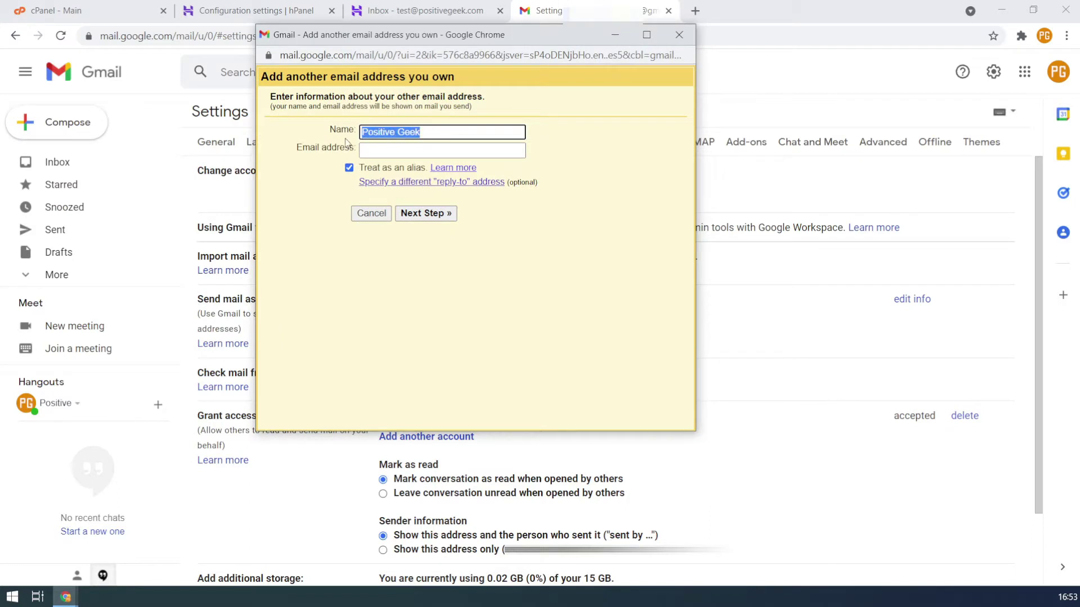
type("Test Positive Geek")
left_click(383, 149)
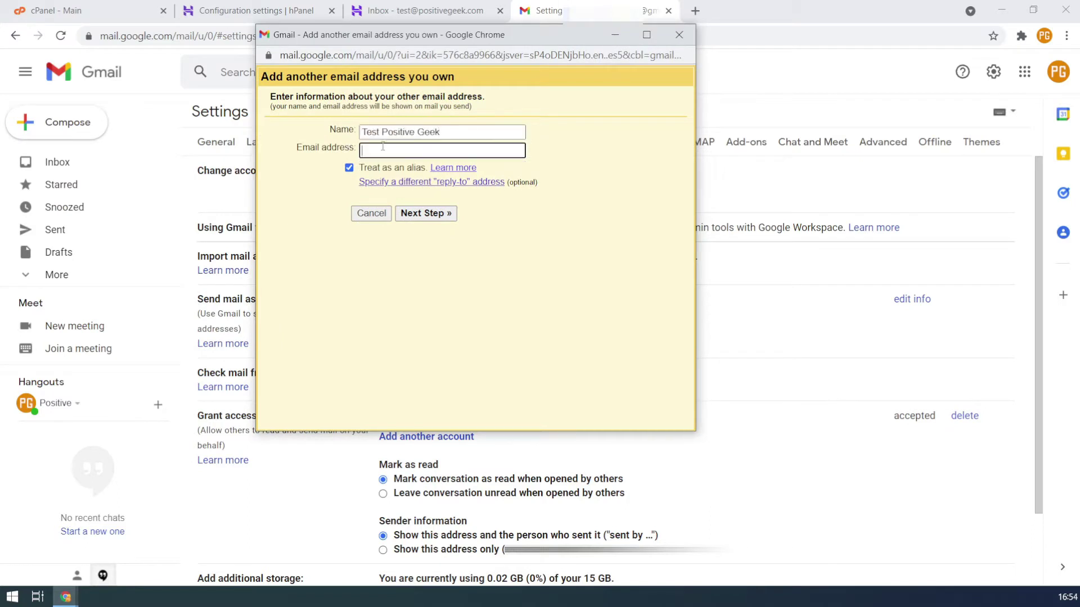
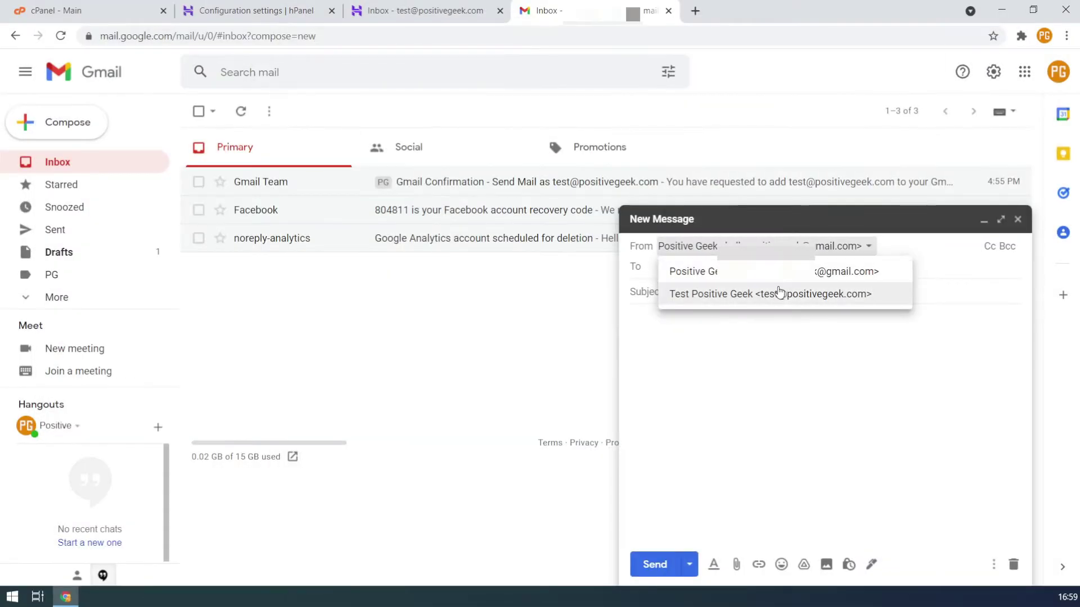
left_click(766, 290)
left_click(698, 269)
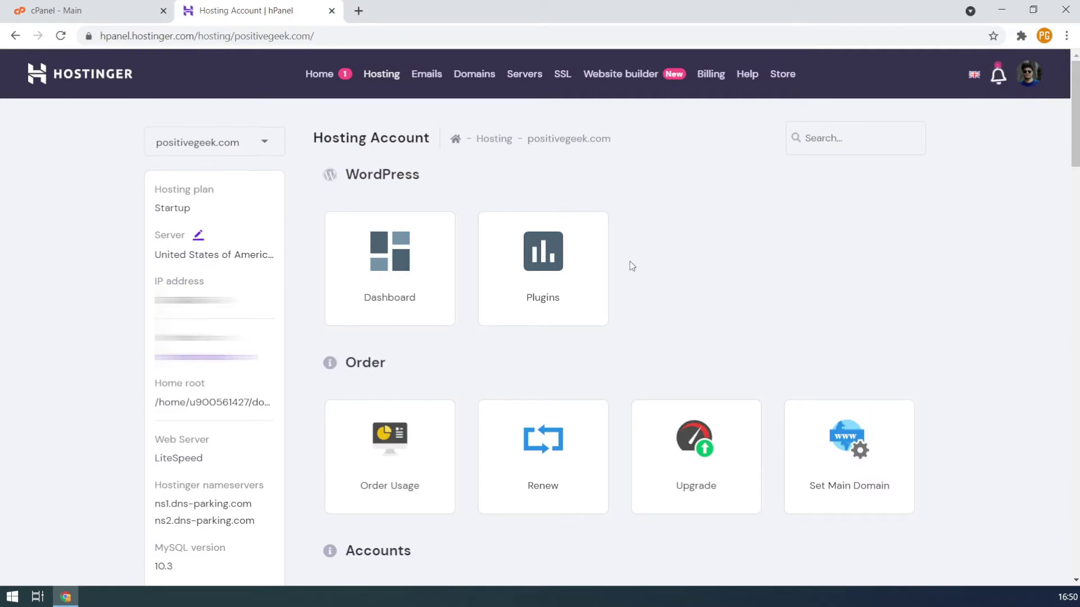
Go to the Emails section, open Email Accounts and choose the positivegeek.com email plan
scroll(641, 279, "down", 5)
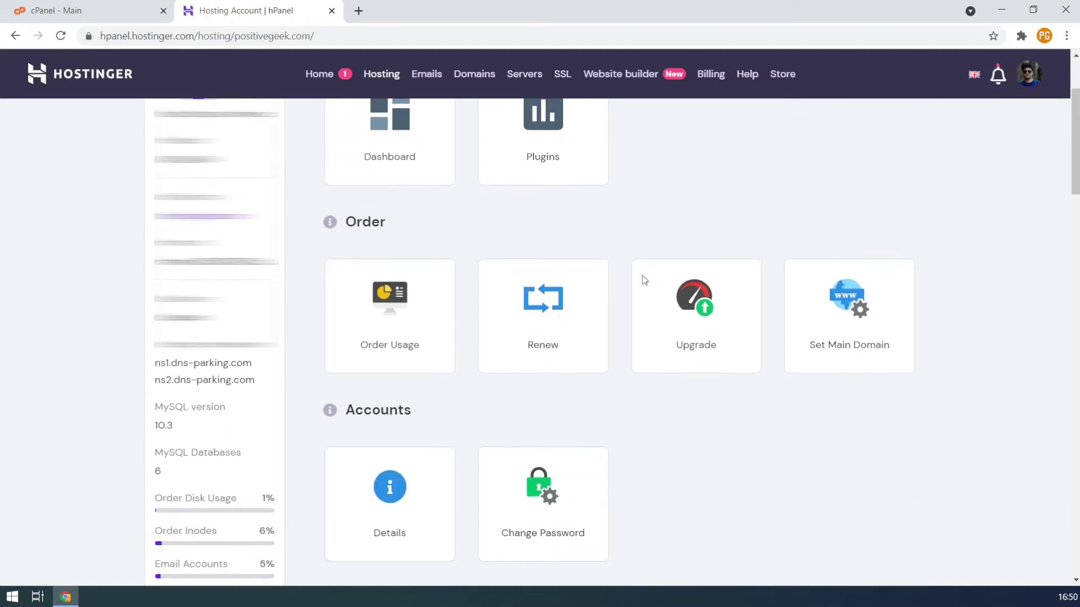
scroll(642, 280, "down", 4)
scroll(642, 280, "down", 1)
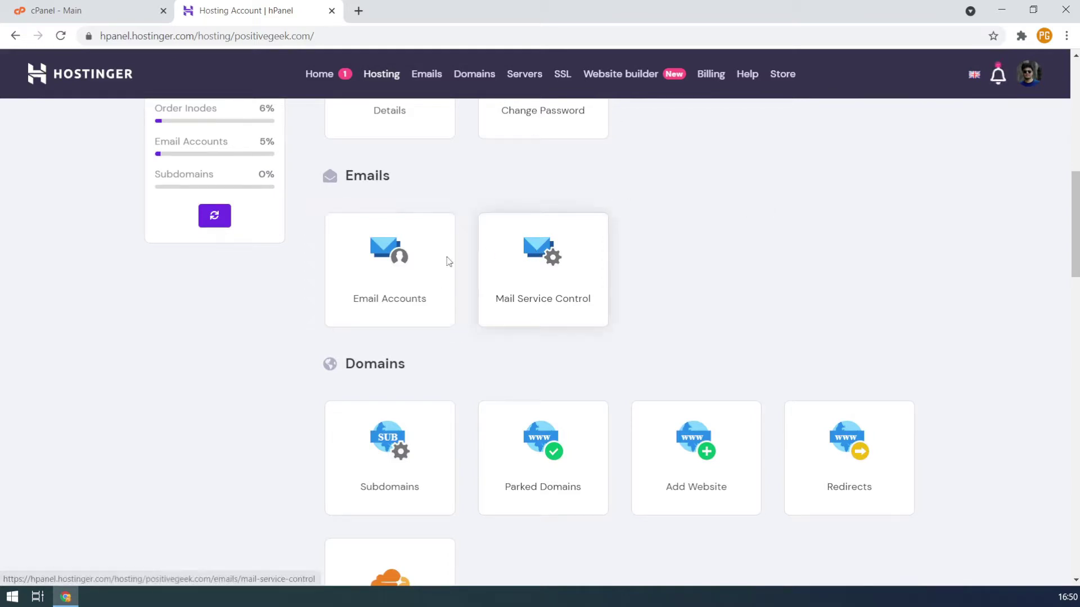
left_click(94, 8)
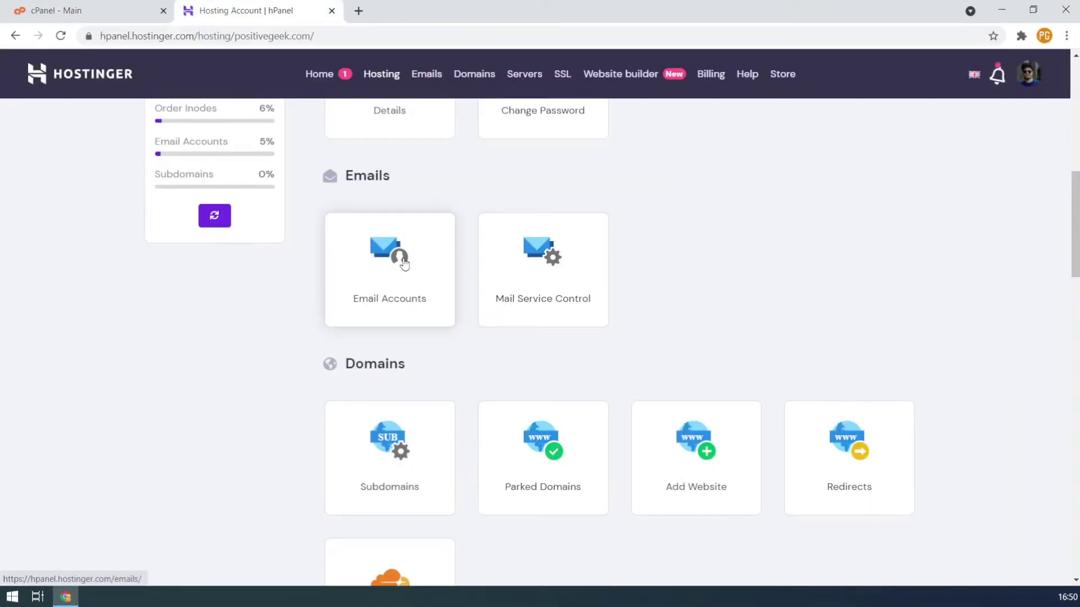
left_click(403, 263)
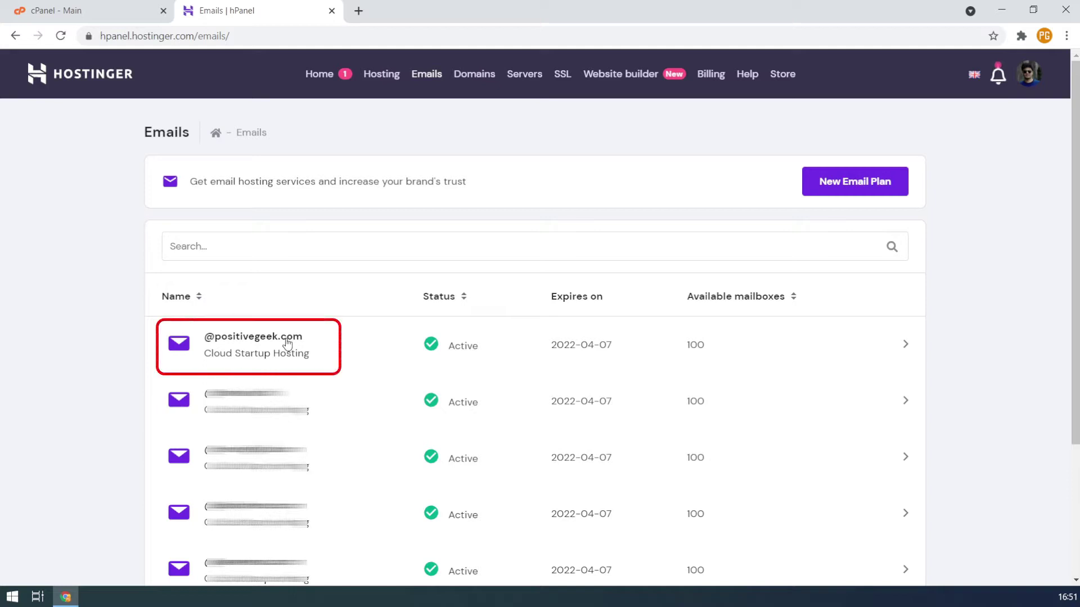
left_click(287, 344)
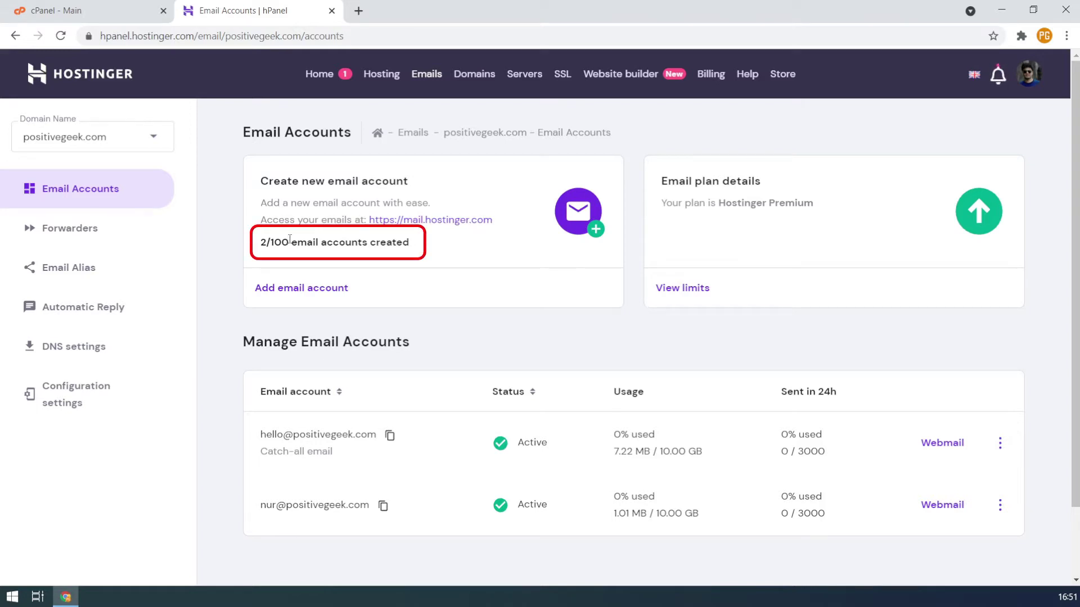
left_click(344, 291)
left_click(449, 292)
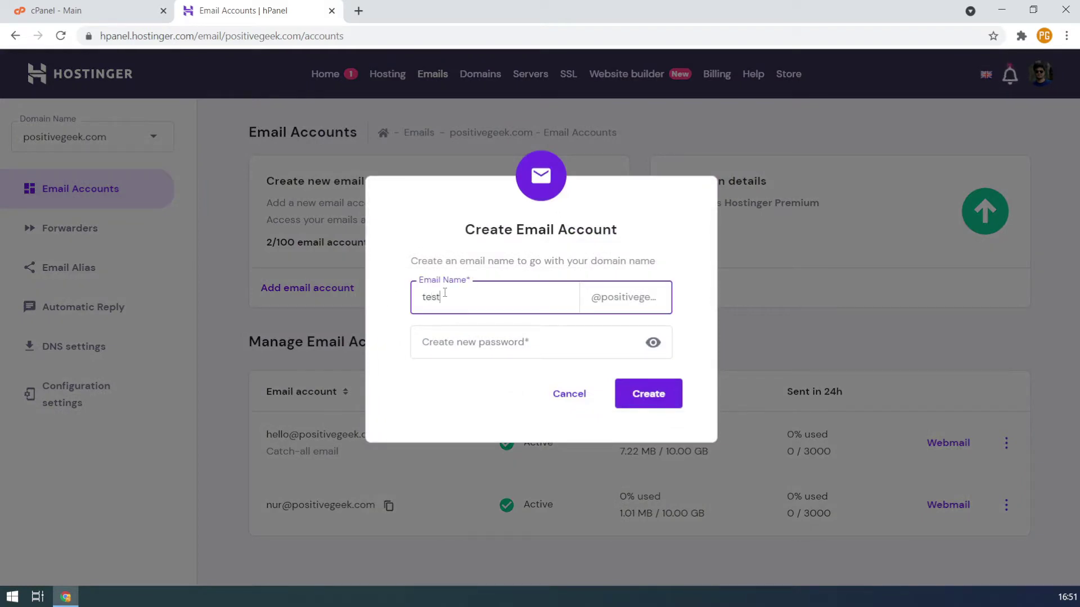
left_click(452, 346)
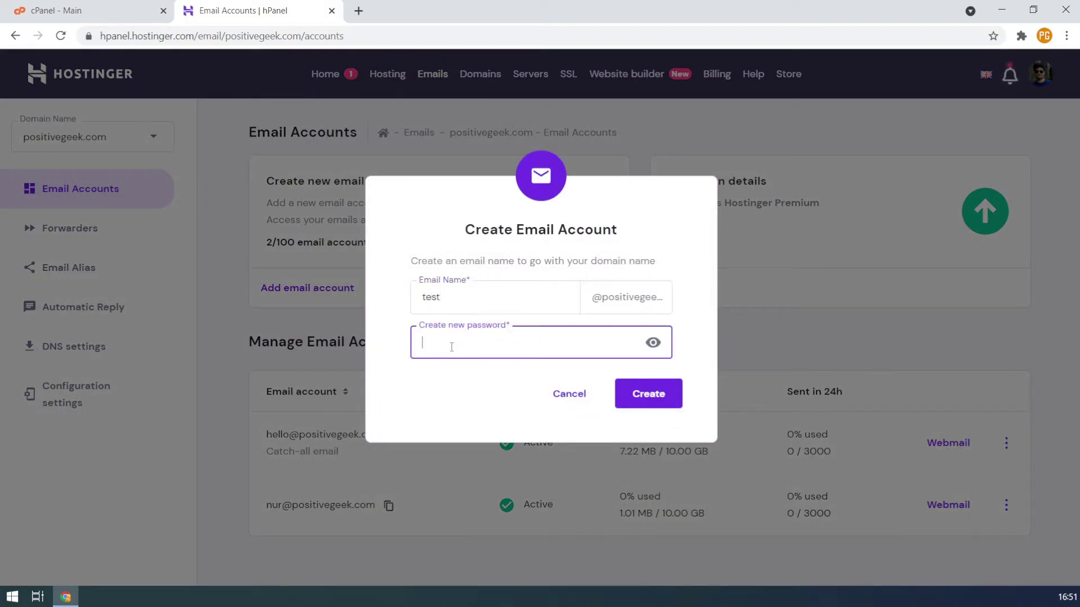
left_click_drag(602, 297, 681, 299)
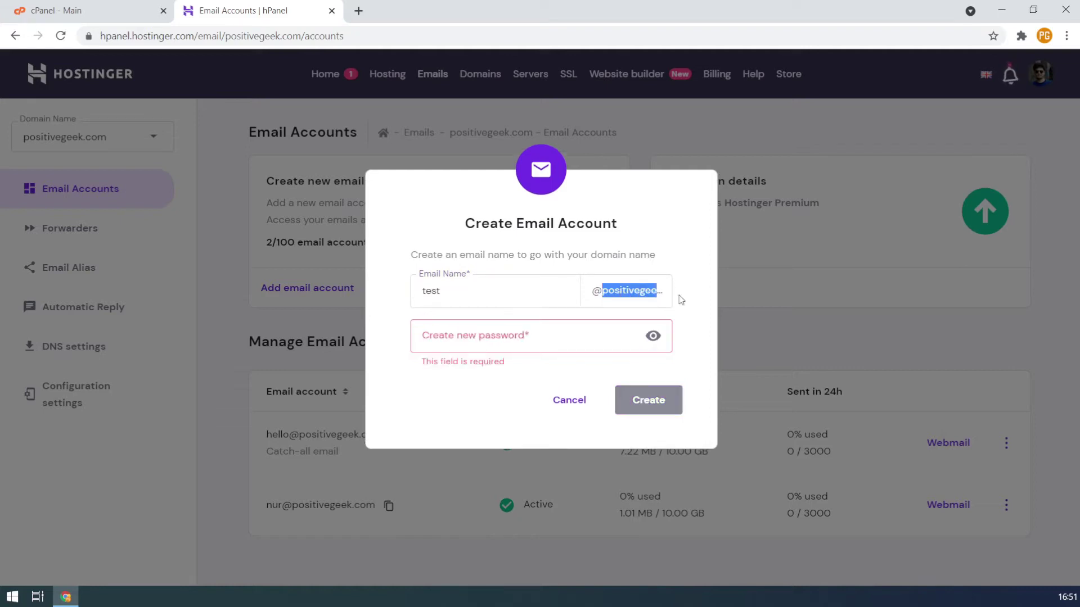
left_click(476, 336)
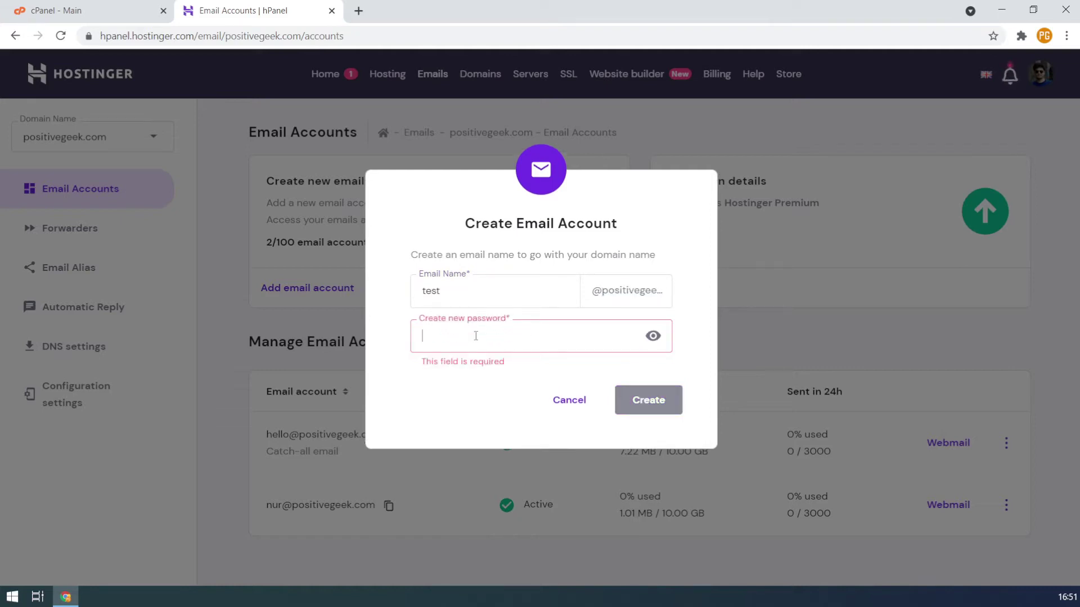
type("•••••••")
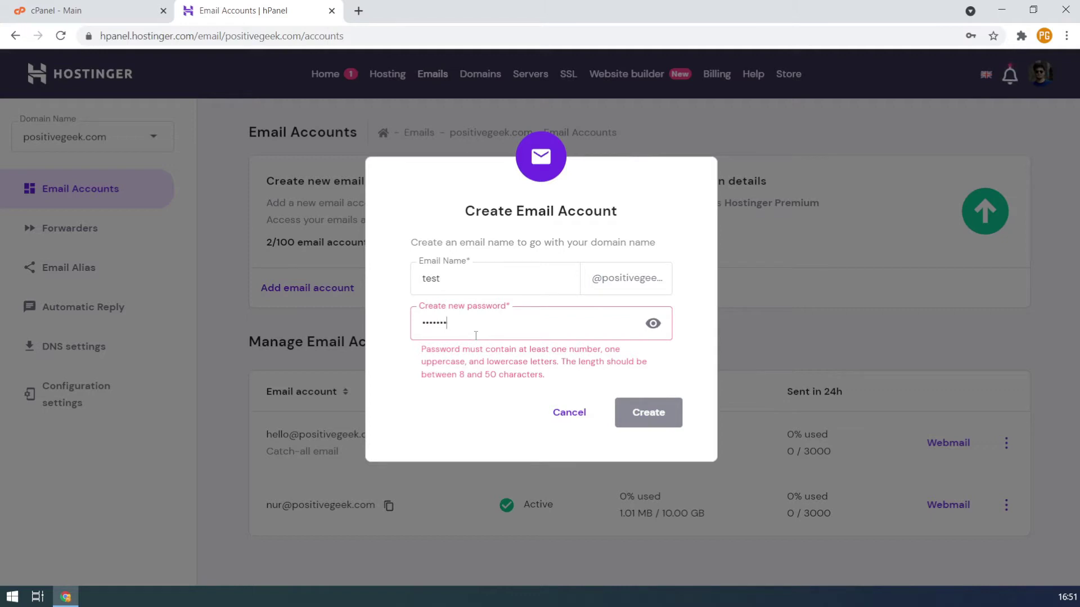
type("•••")
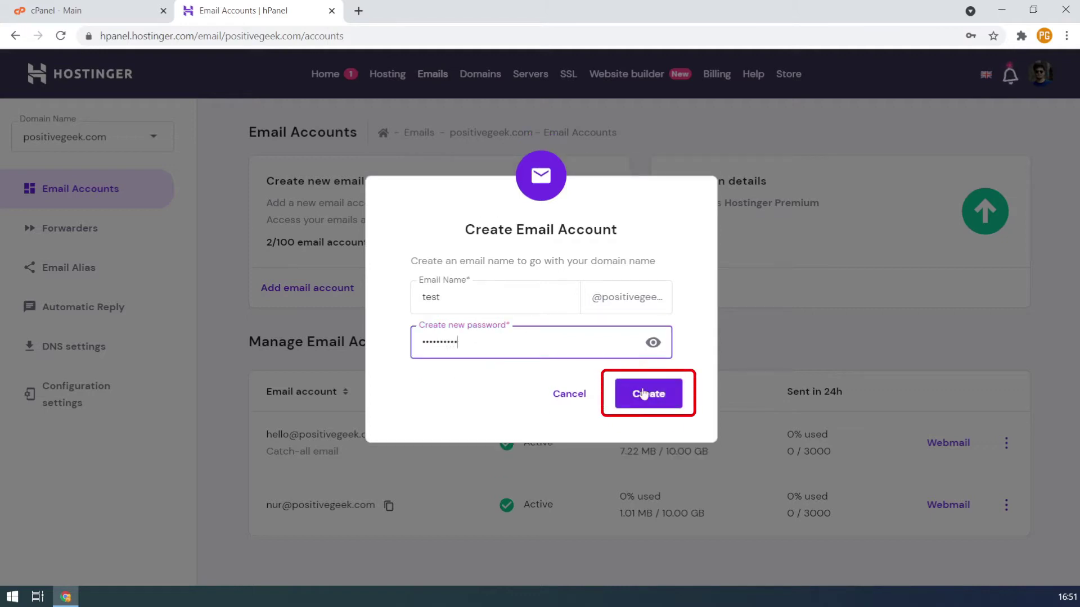
left_click(647, 394)
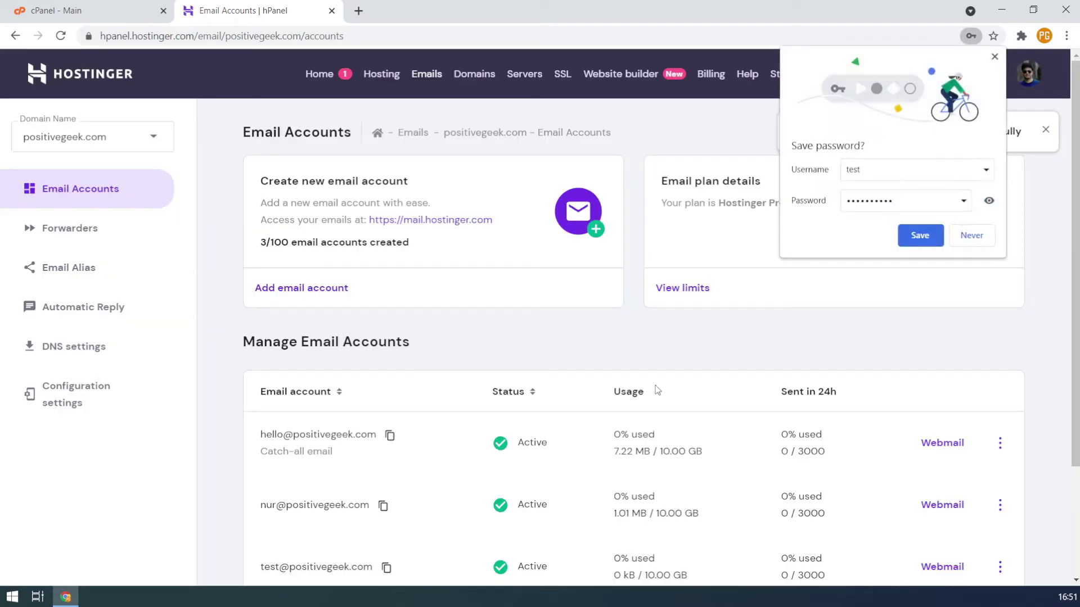
left_click(971, 235)
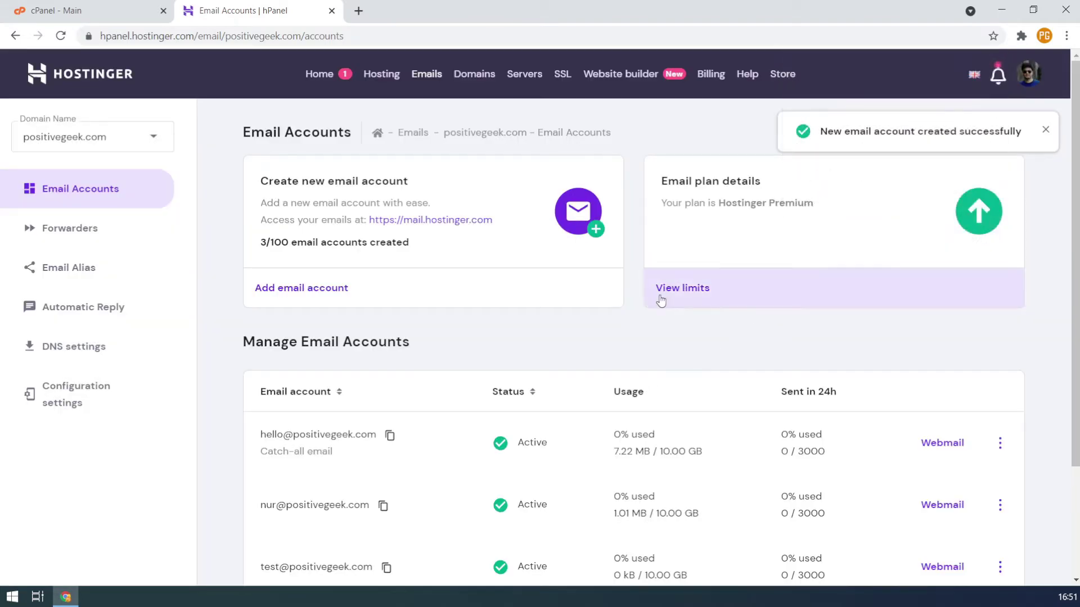
scroll(477, 356, "down", 1)
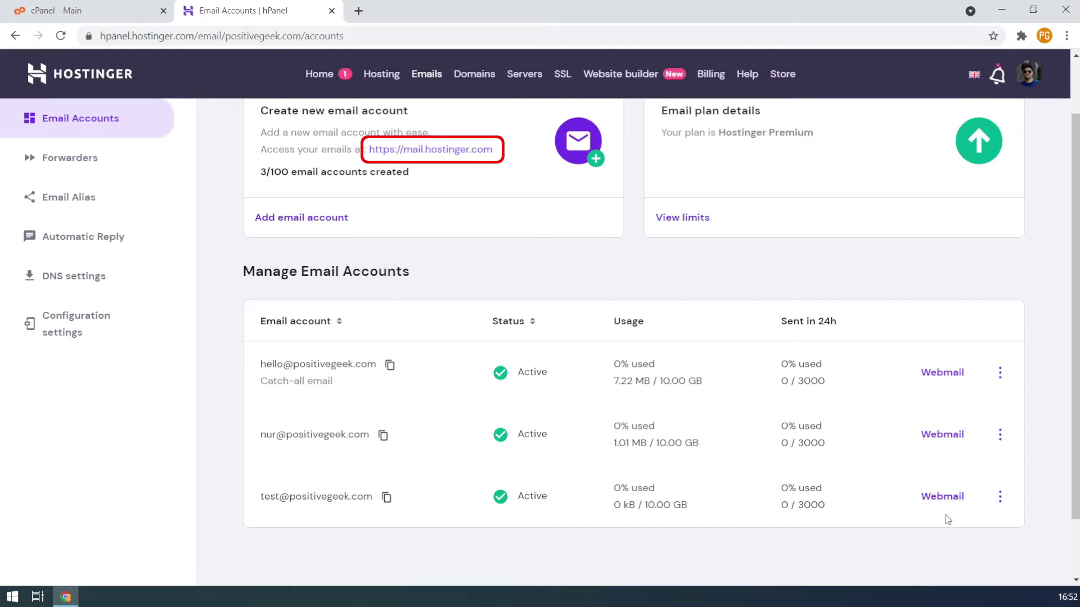
left_click(944, 495)
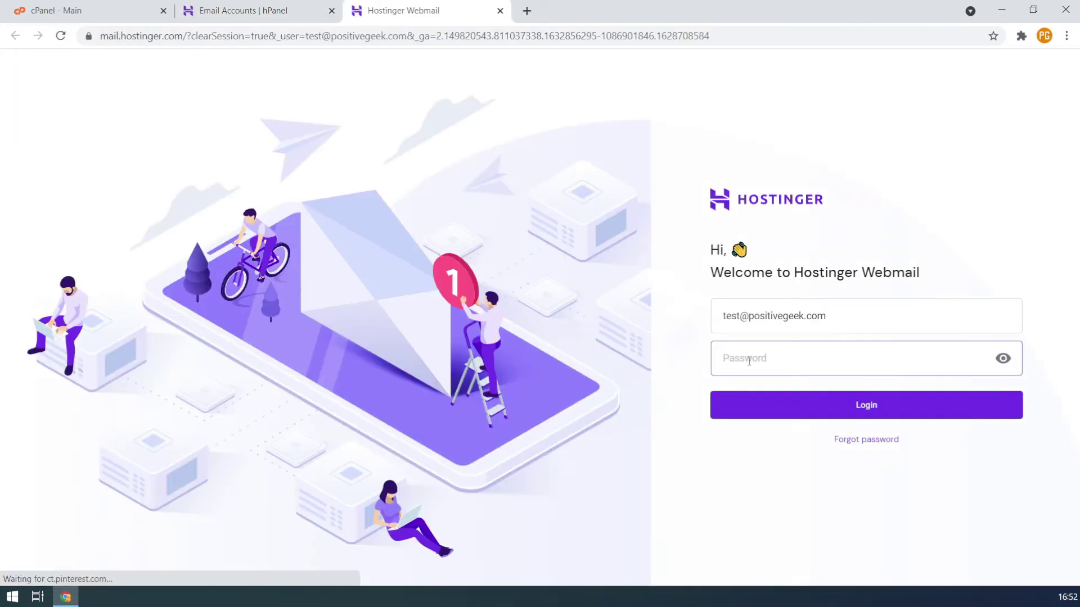
type("••")
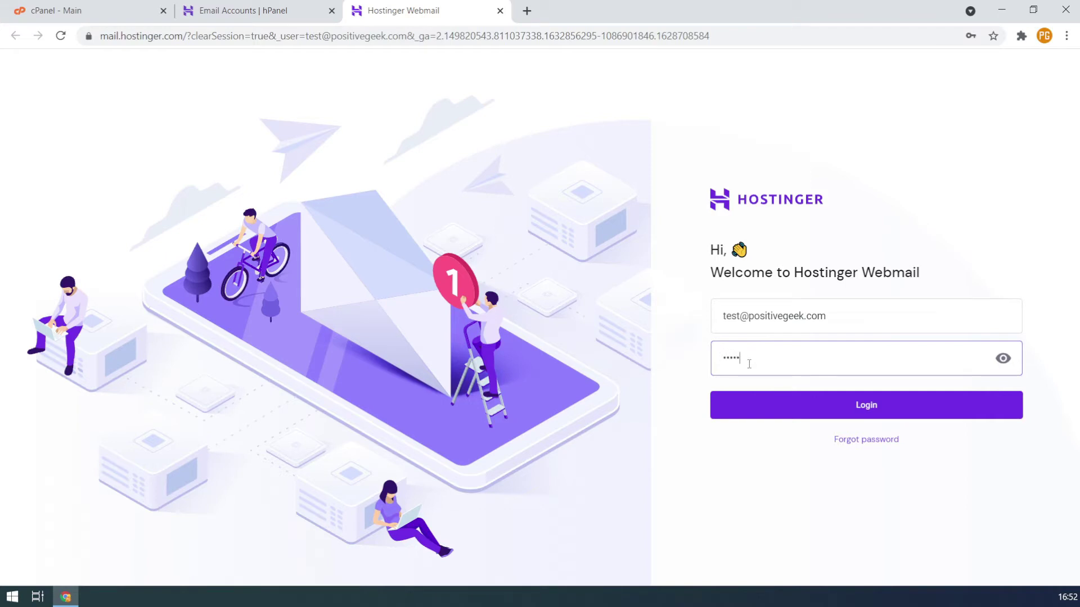
type("••••••••")
key("Return")
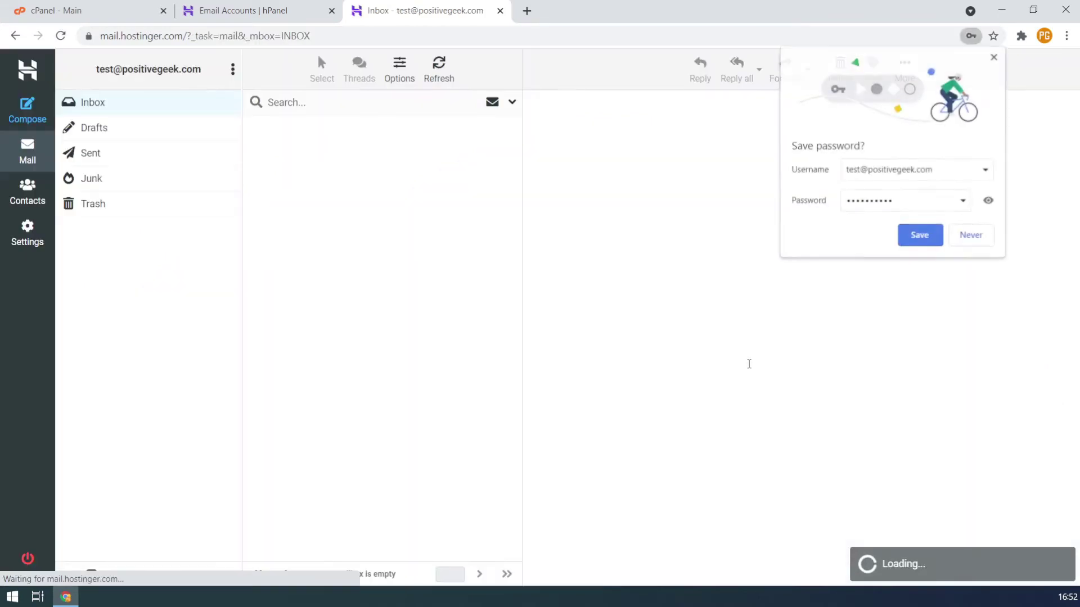
left_click(608, 257)
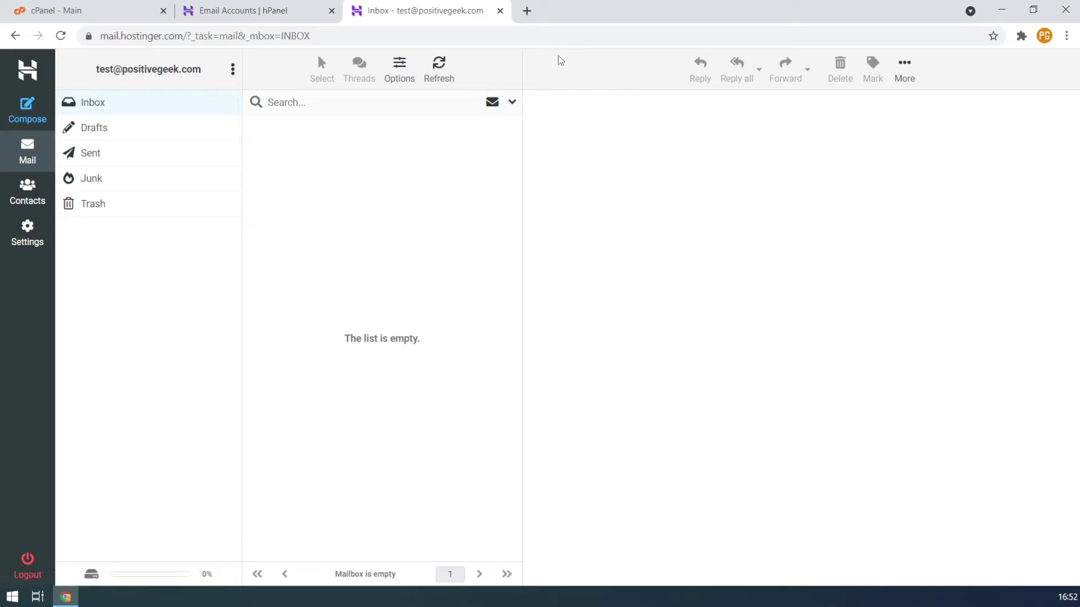
left_click(274, 20)
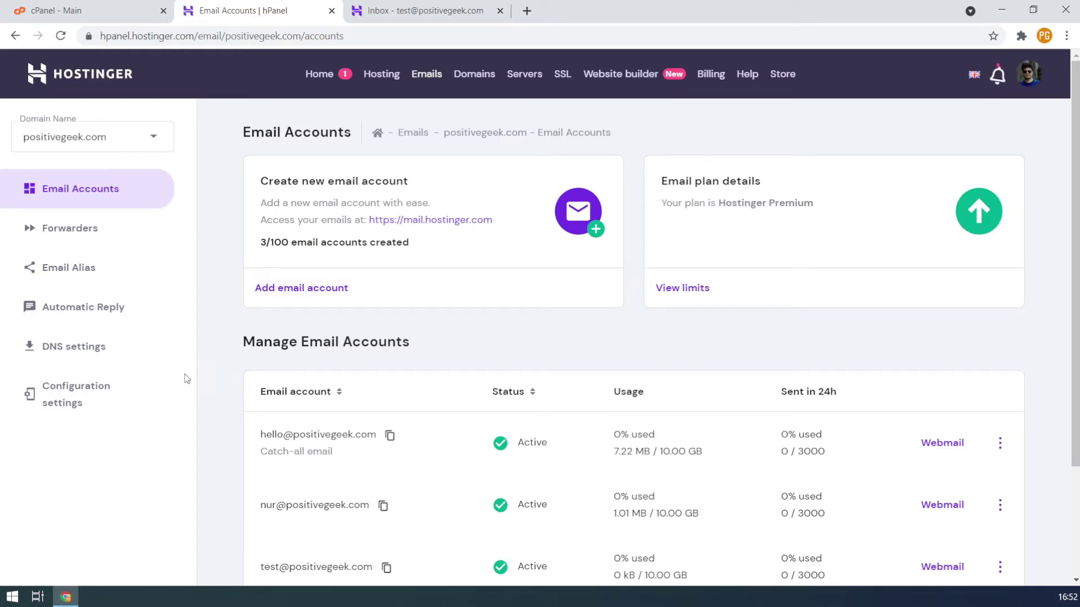
Show Configuration settings' manual IMAP 993, SMTP 465 and POP 995 server details
left_click(136, 402)
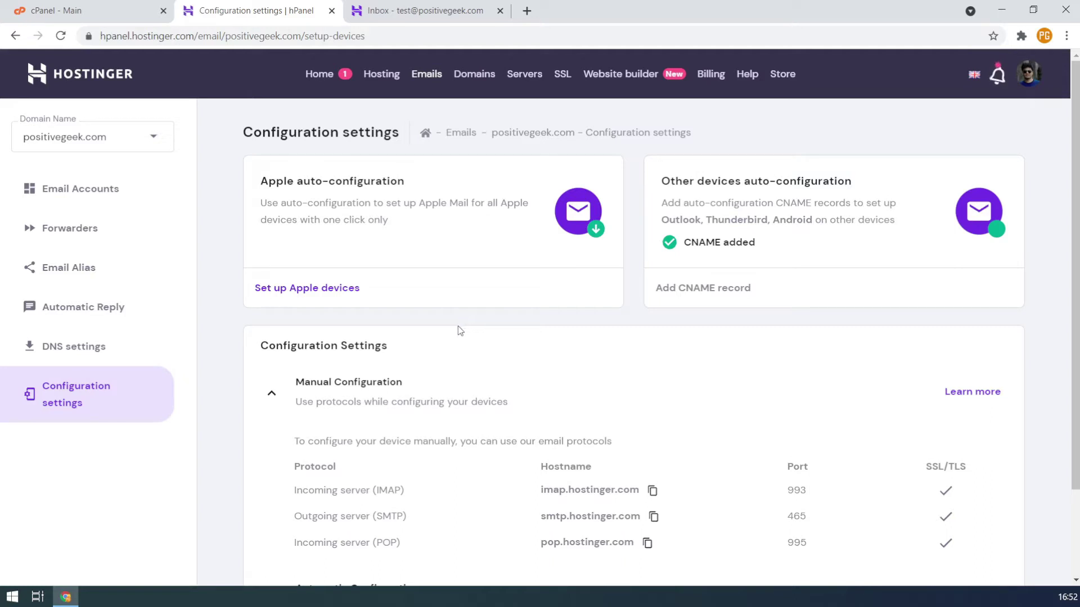
scroll(458, 326, "down", 1)
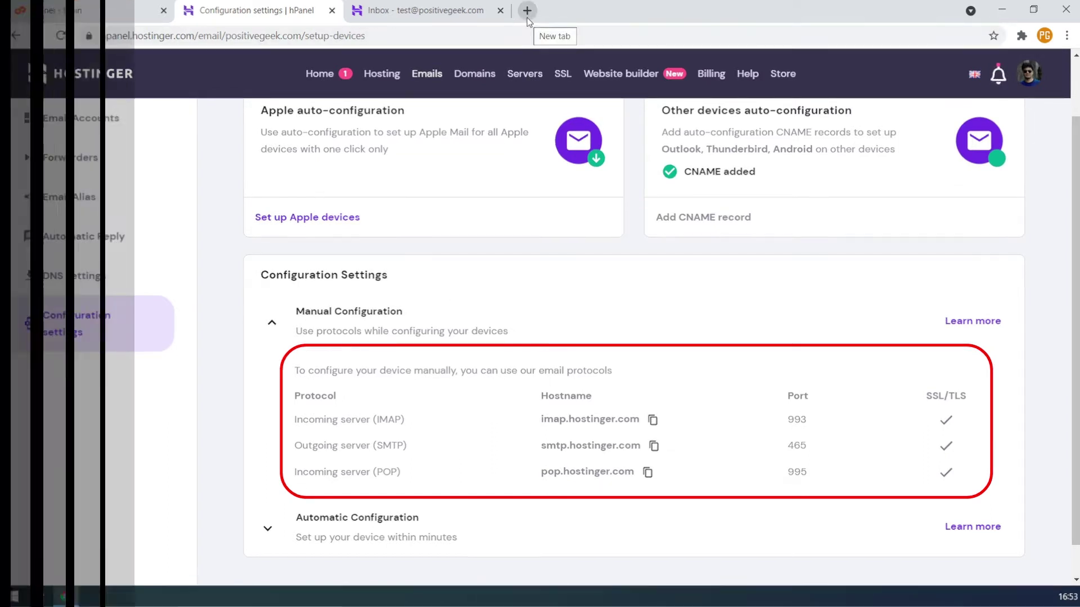
Load gmail.com in a new tab and open the Accounts and Import settings
left_click(527, 10)
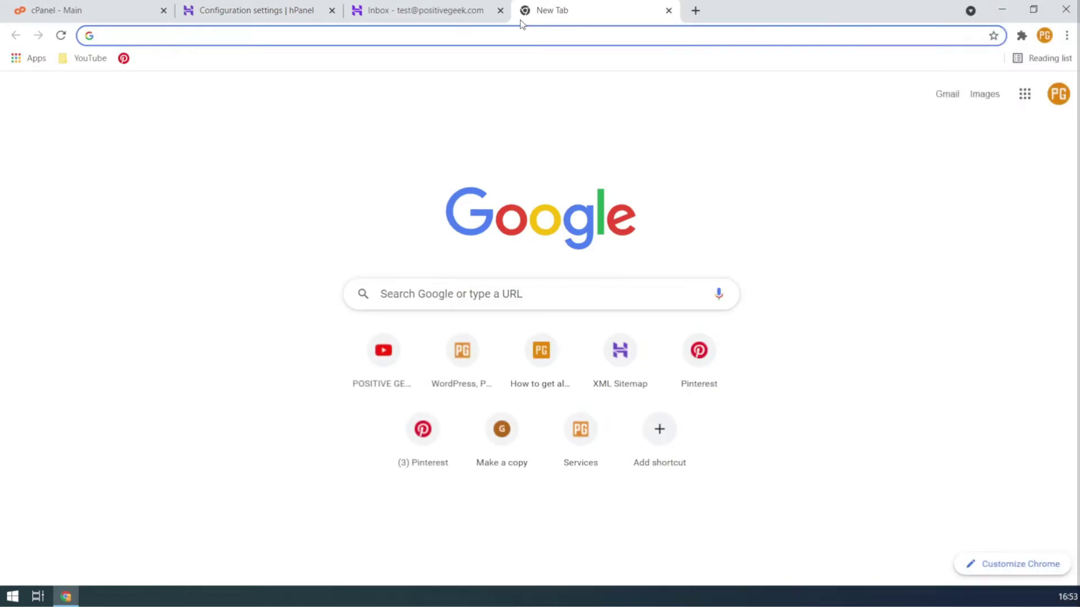
type("gmail.com")
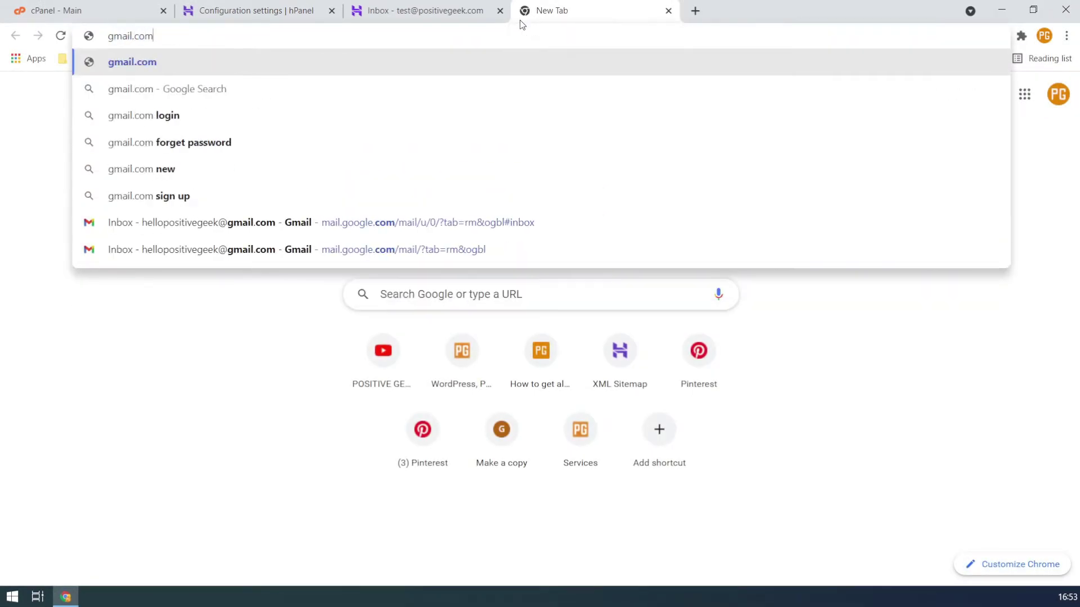
key("Return")
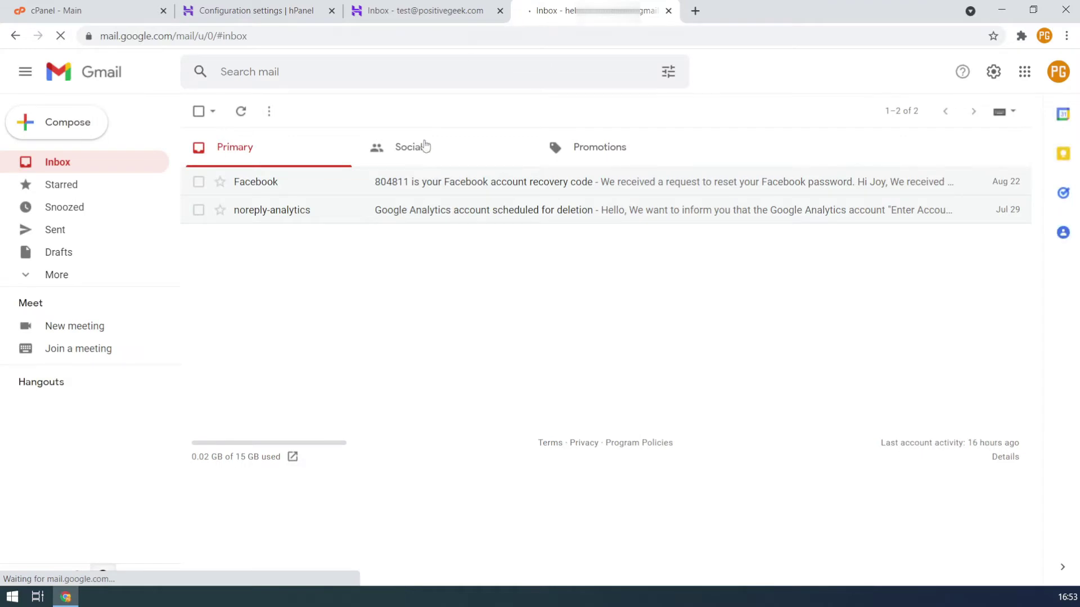
left_click(993, 72)
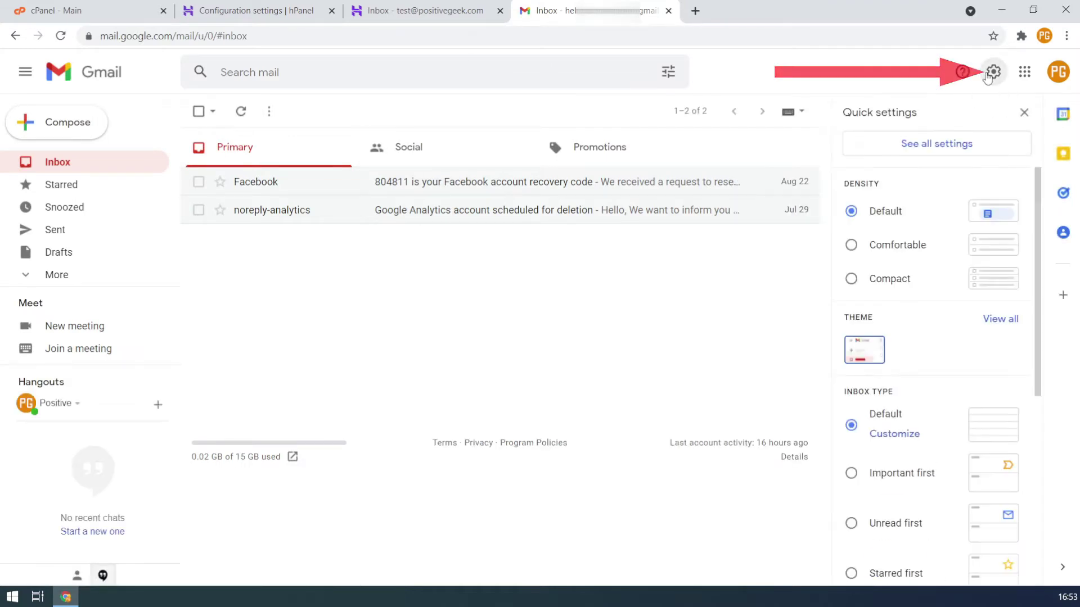
left_click(954, 145)
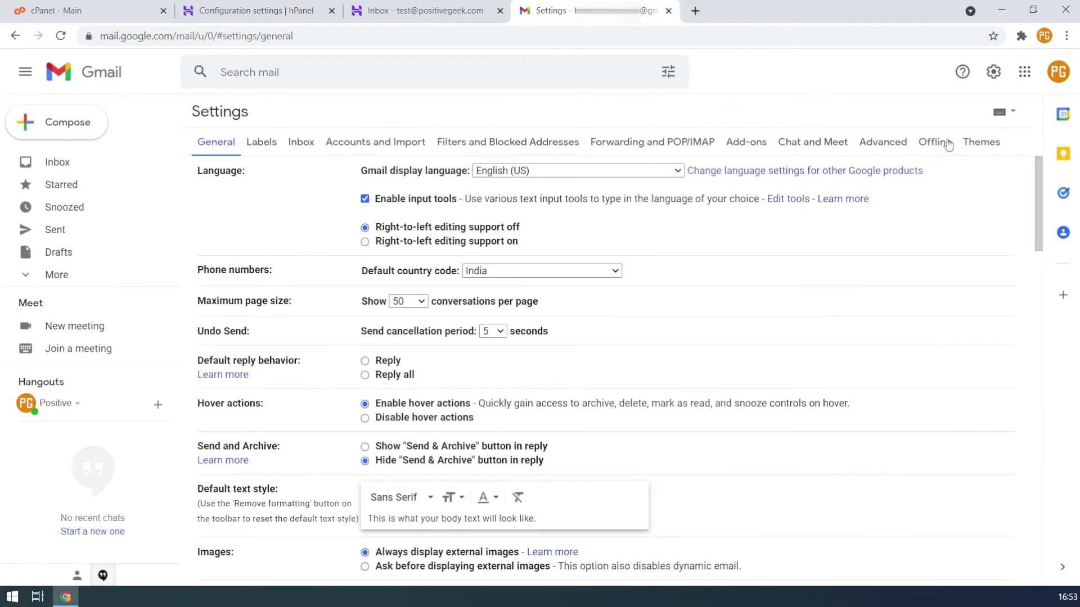
left_click(370, 147)
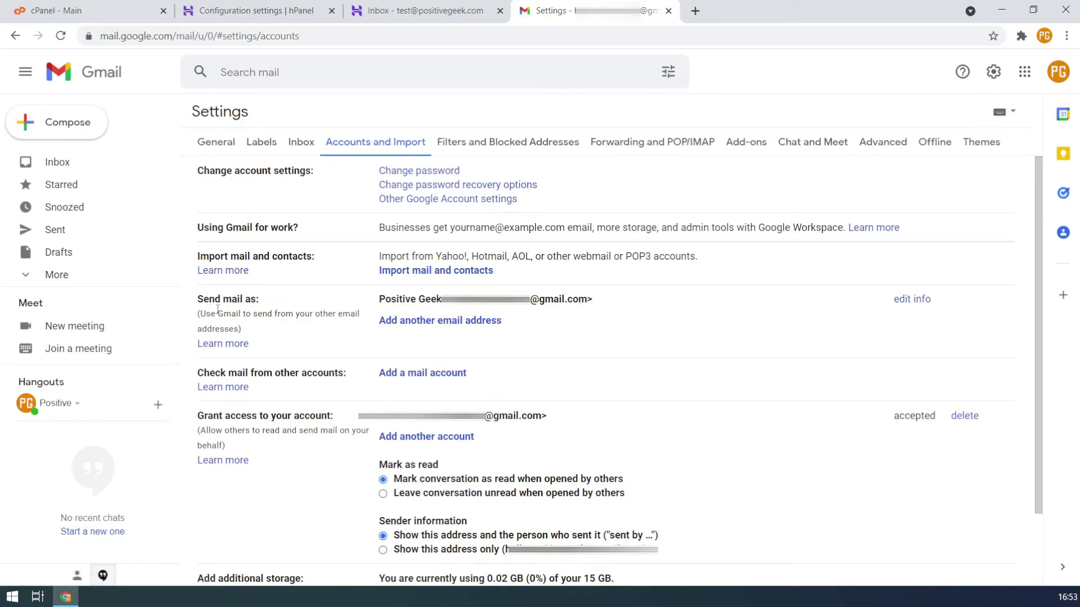
left_click_drag(216, 298, 270, 301)
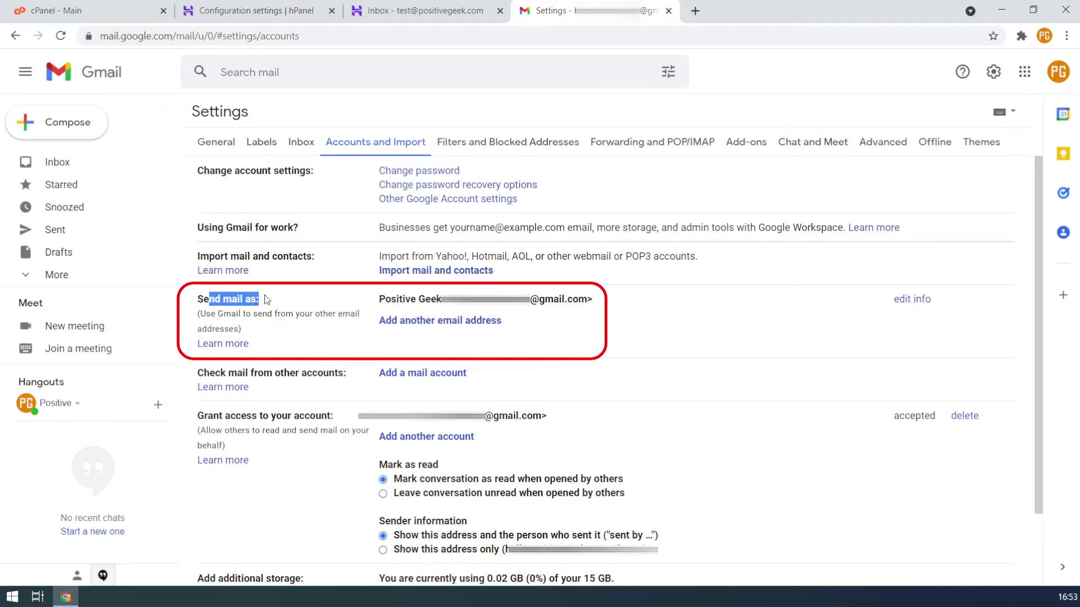
left_click(236, 302)
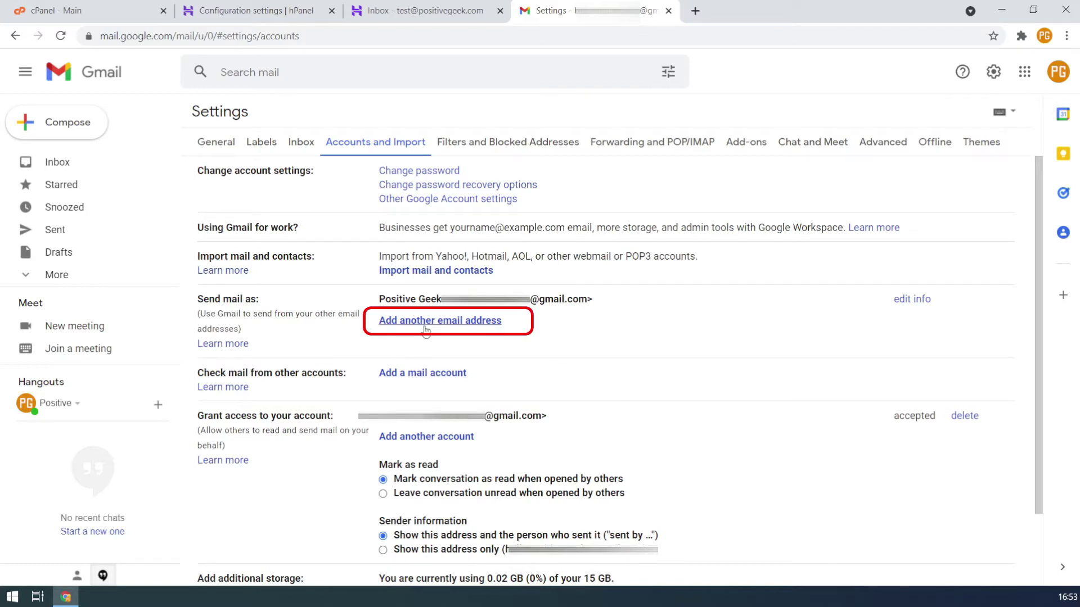
left_click(426, 328)
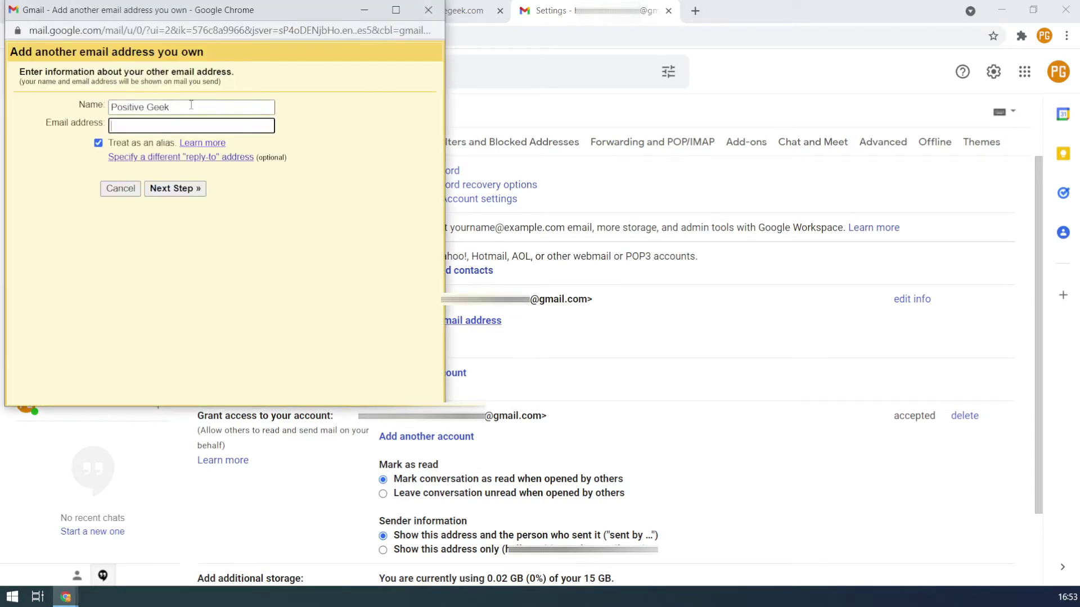
left_click_drag(191, 105, 95, 108)
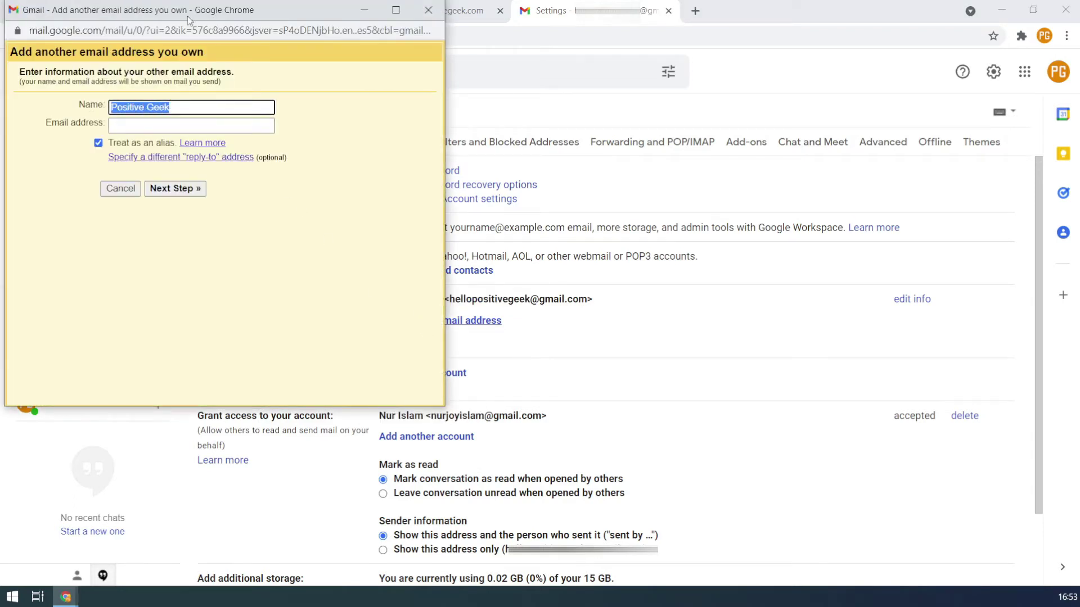
left_click_drag(187, 21, 438, 45)
left_click(438, 130)
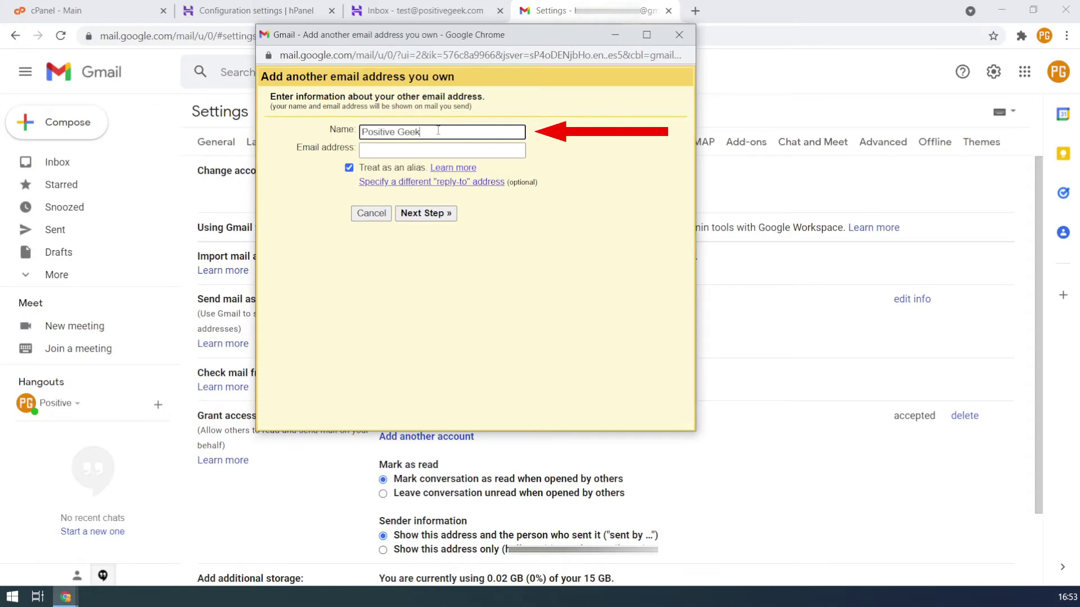
key("ctrl+a")
type("Test Positive Gee")
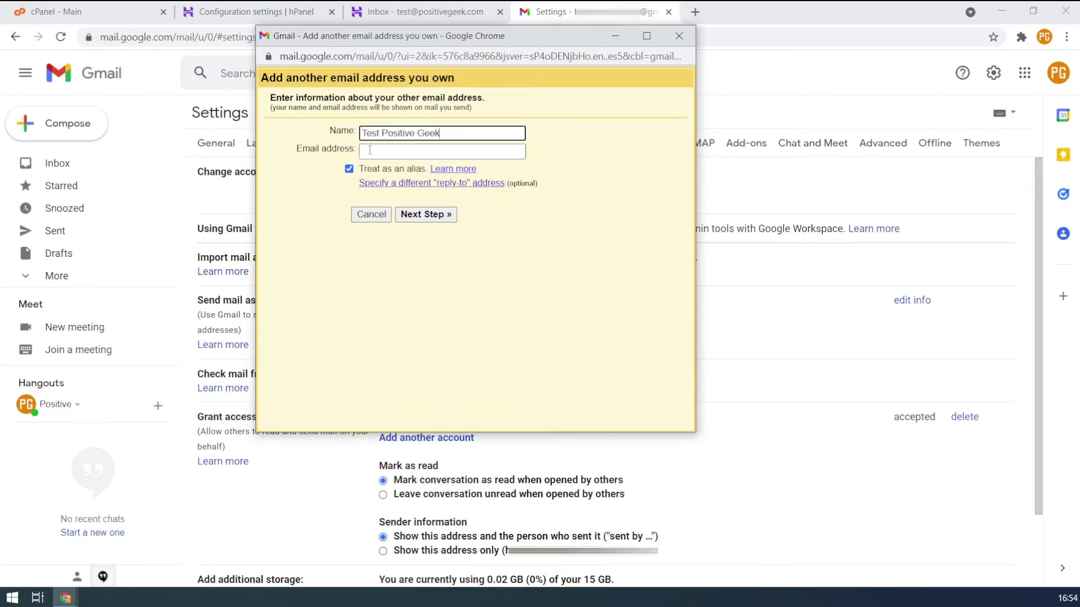
left_click(382, 149)
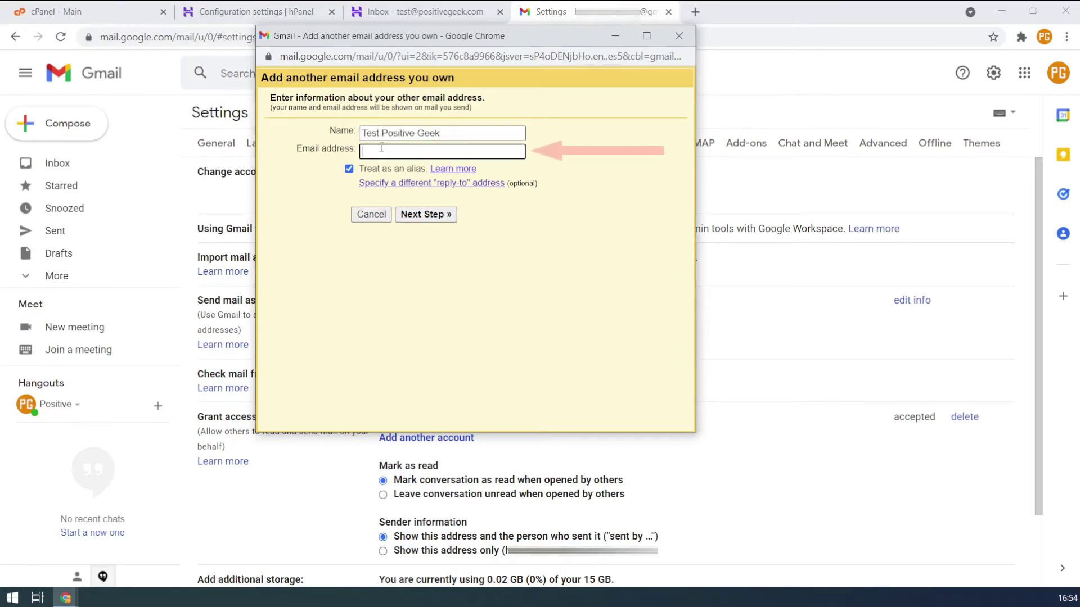
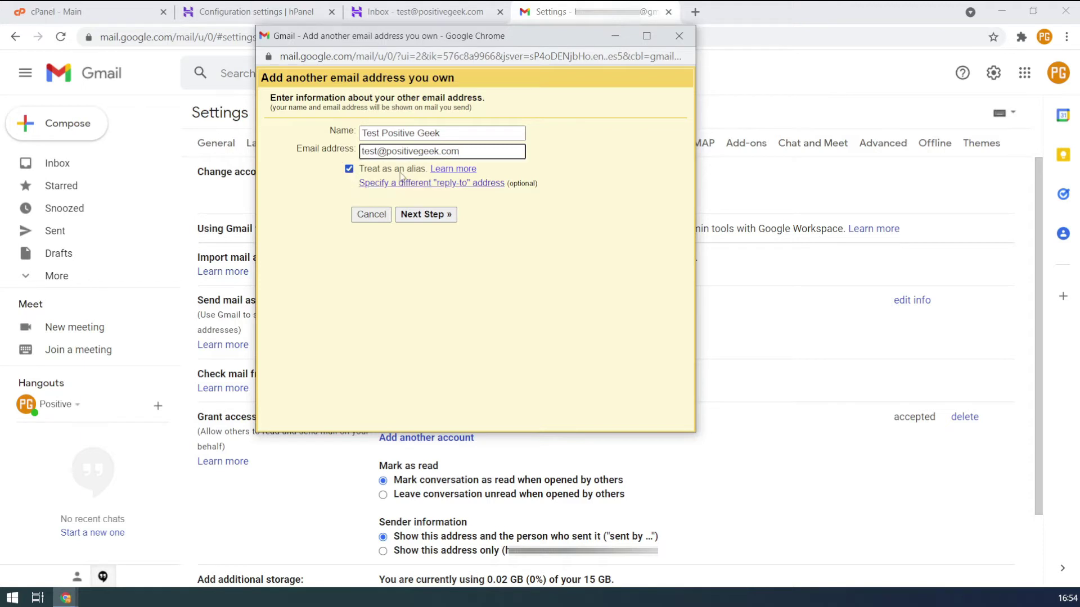
Set the SMTP server to smtp.hostinger.com with port 465
left_click(430, 217)
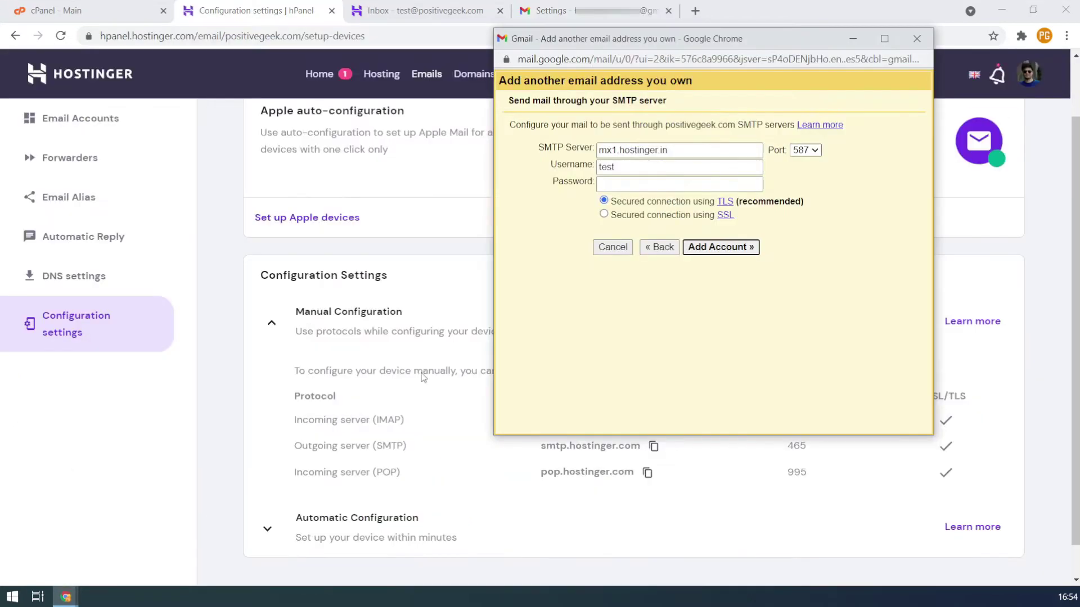
left_click_drag(679, 42, 741, 59)
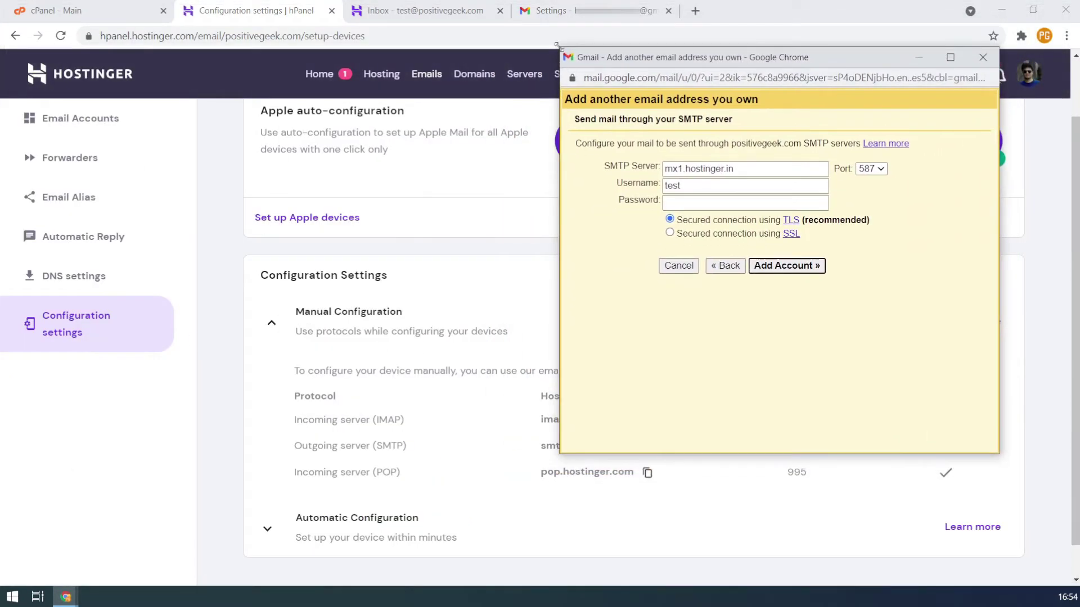
left_click_drag(555, 49, 613, 135)
left_click_drag(713, 148, 593, 37)
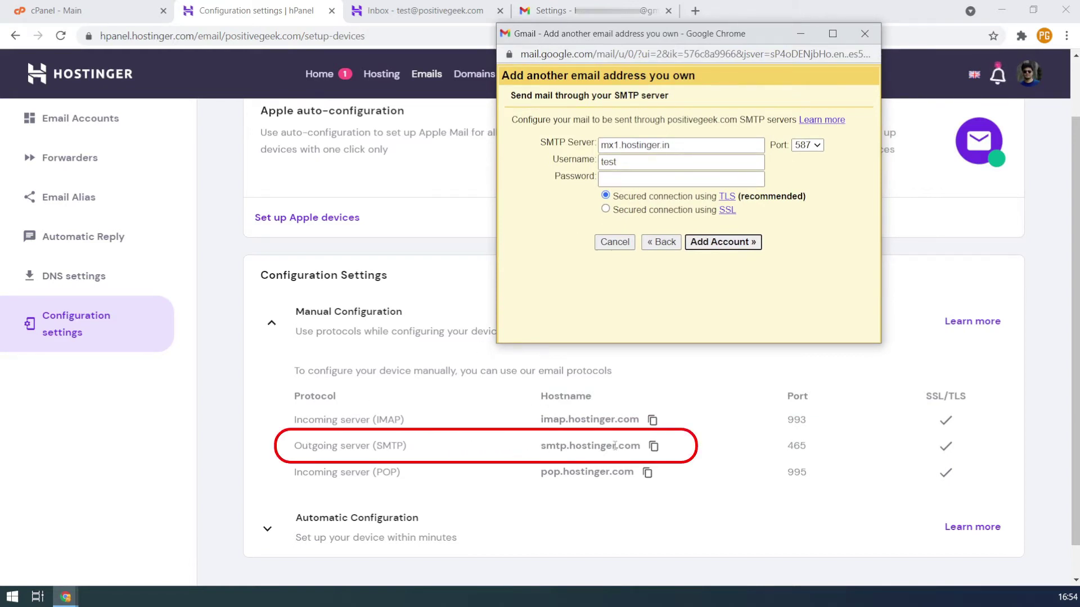
left_click(654, 447)
key("alt+Tab")
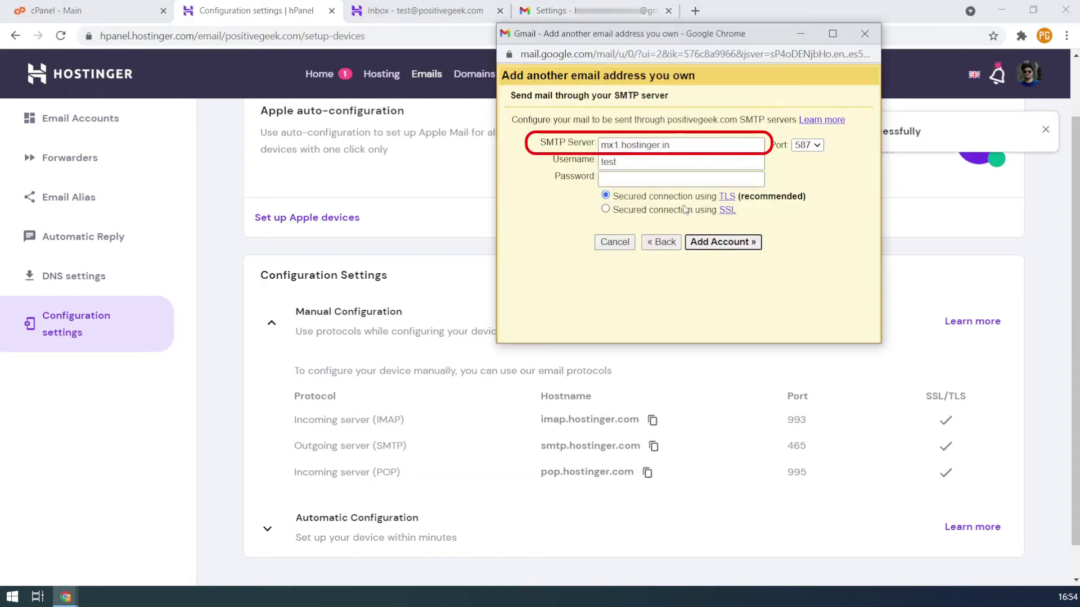
left_click_drag(699, 145, 580, 154)
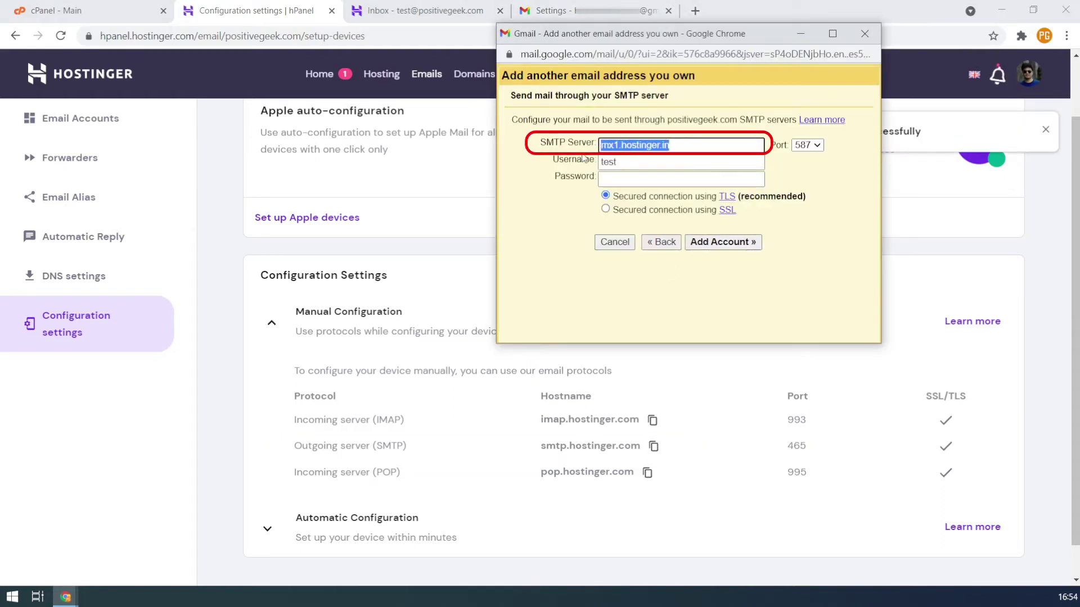
key("ctrl+v")
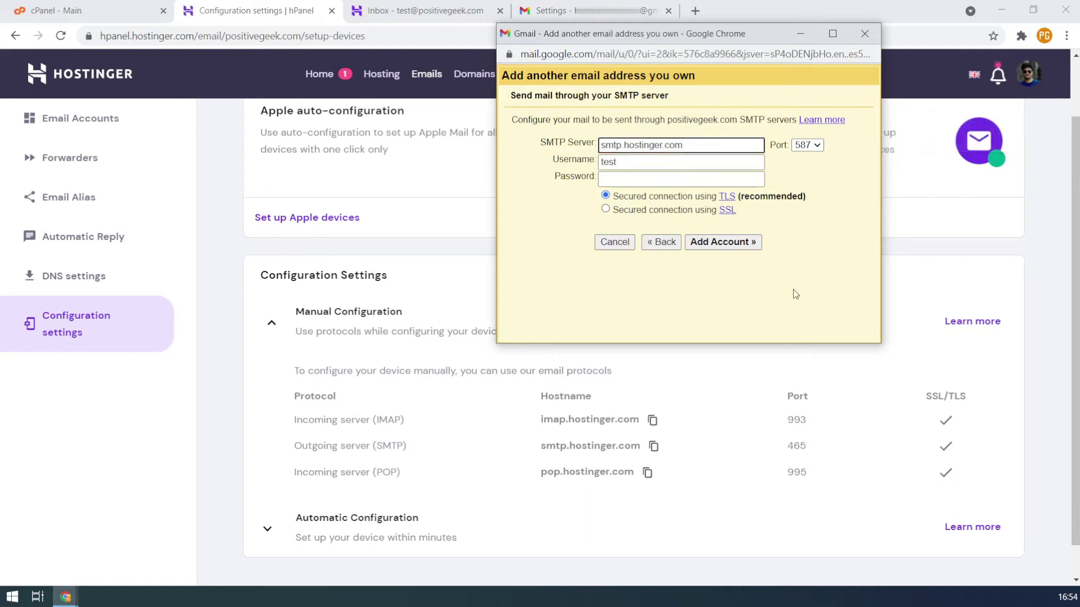
left_click(807, 145)
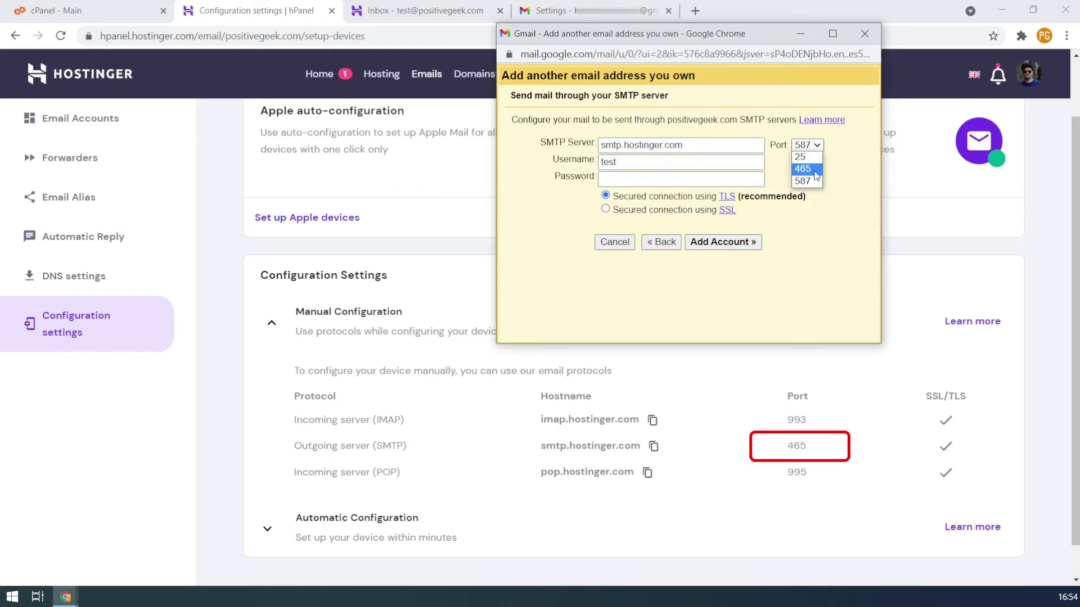
left_click(815, 169)
left_click(667, 161)
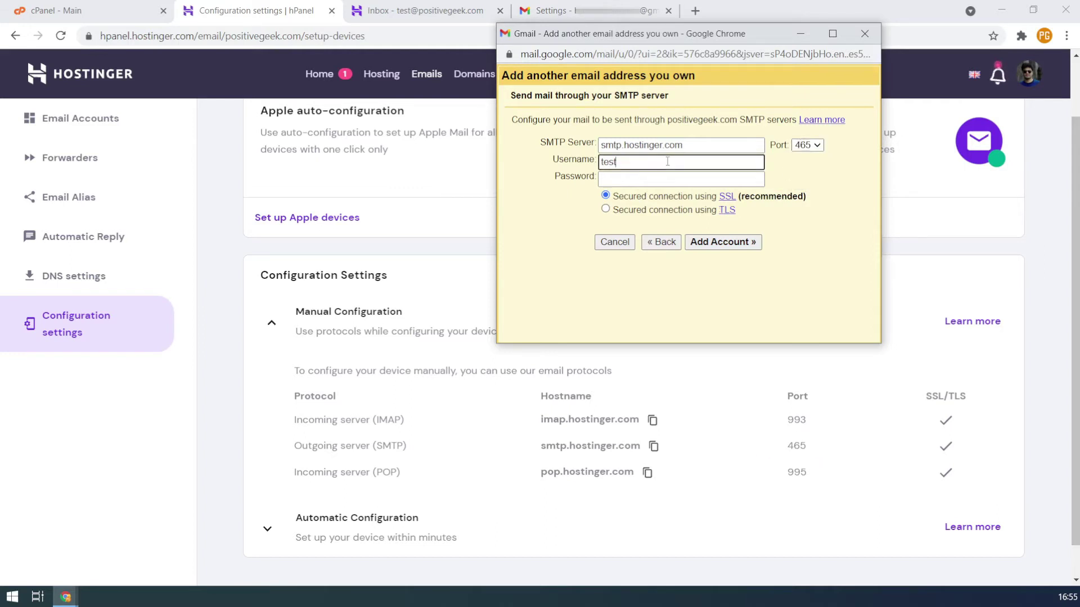
type("@pos")
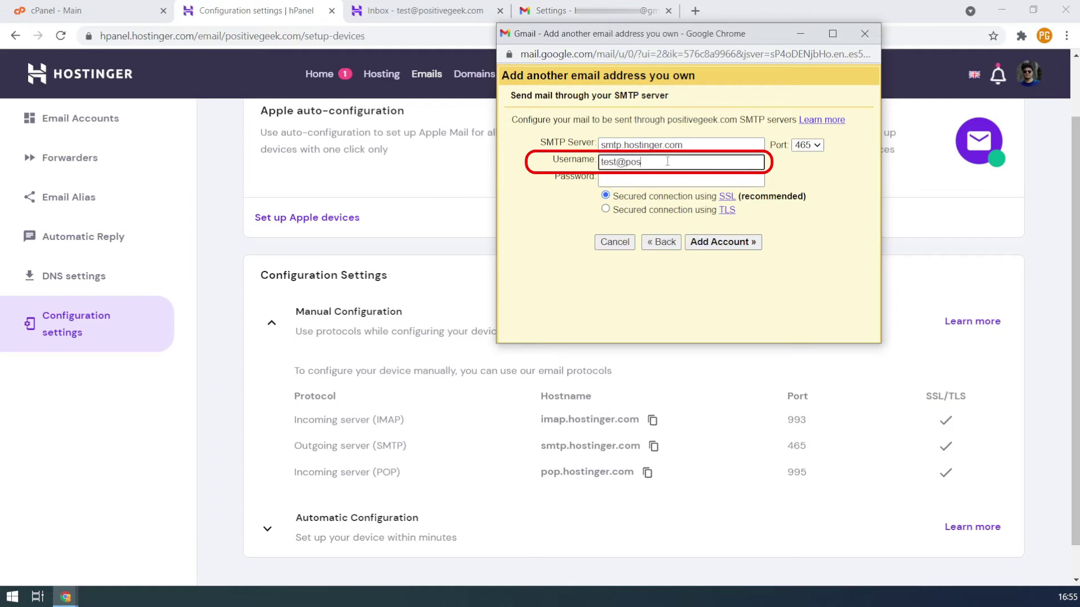
type("itivegeek.com")
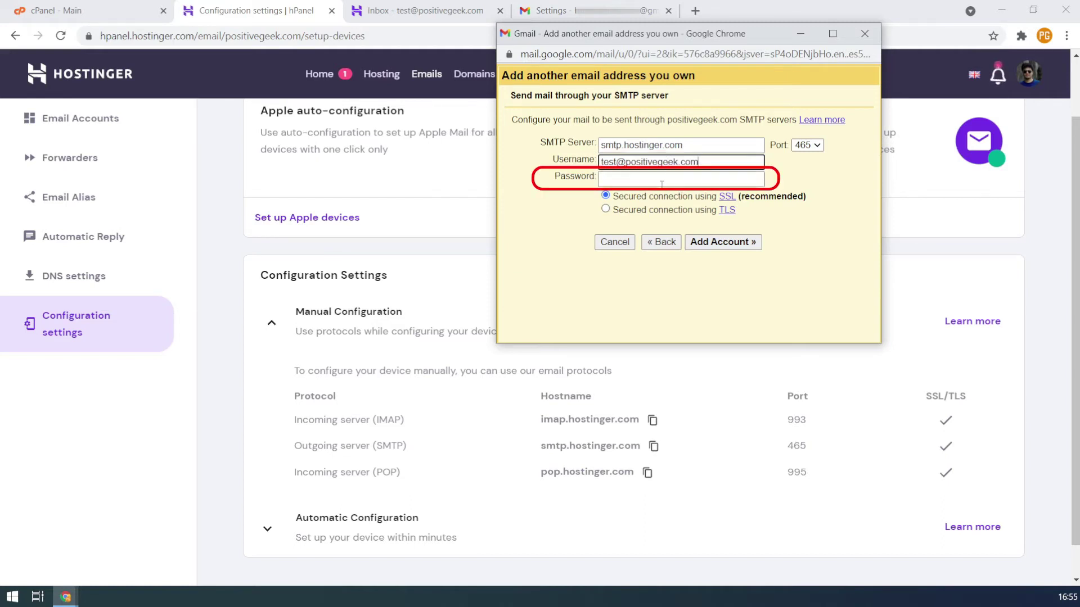
left_click(661, 185)
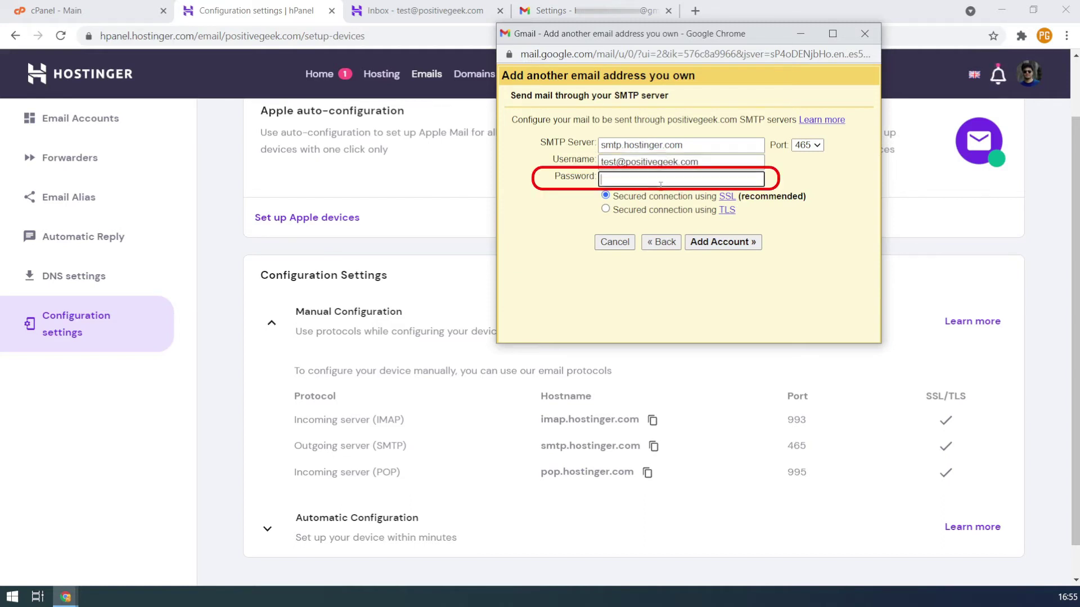
type("••")
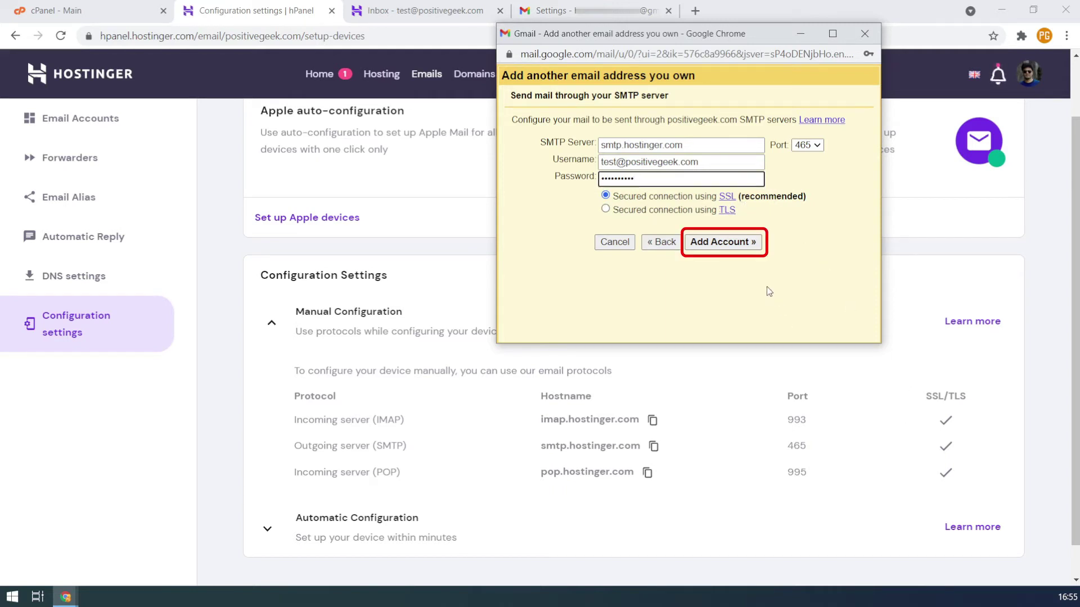
left_click(733, 244)
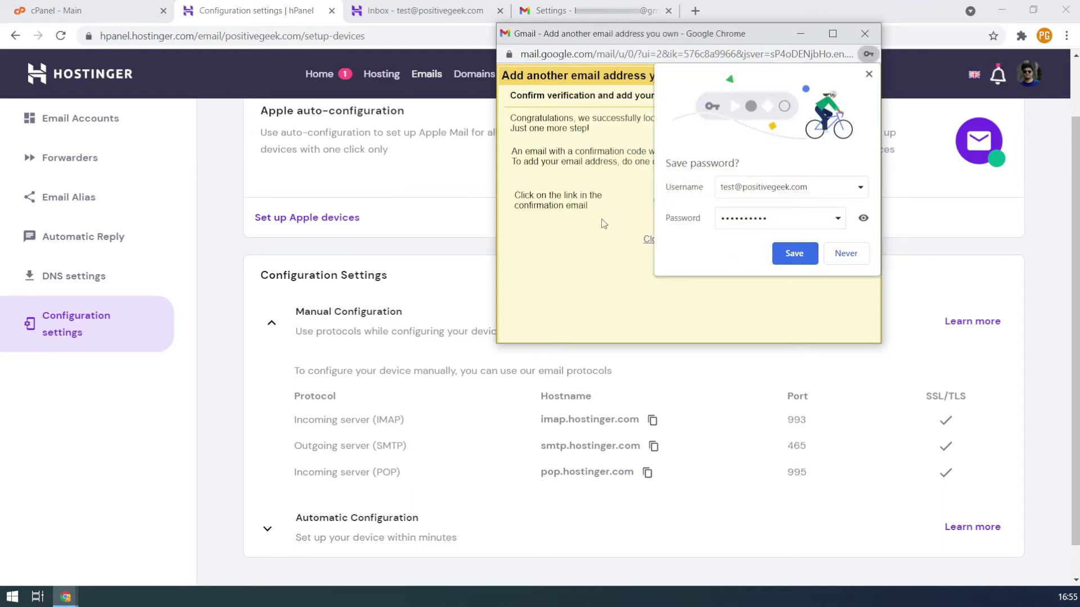
left_click(853, 254)
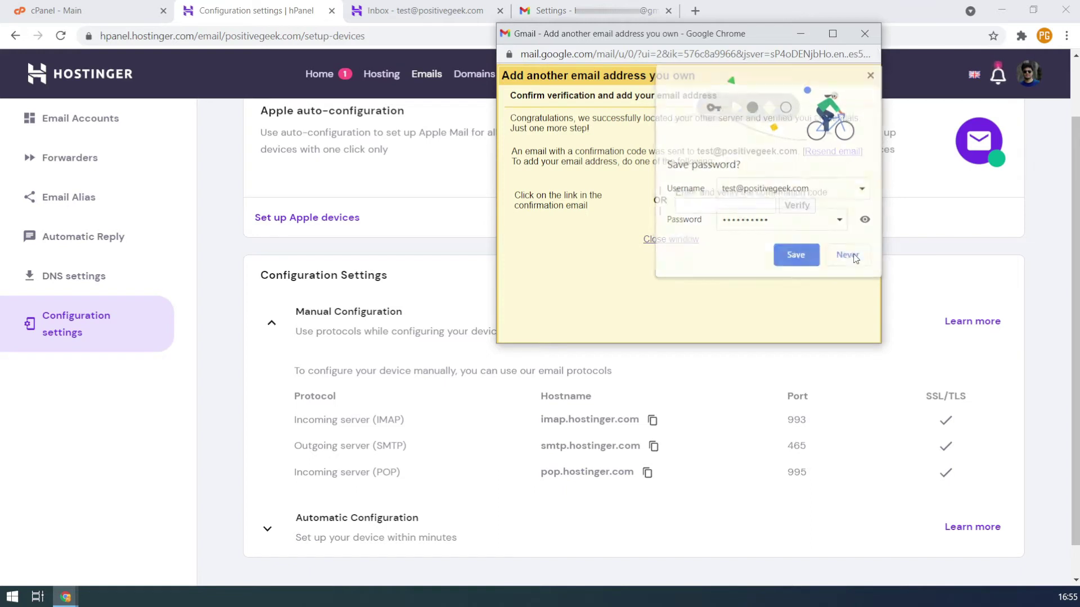
left_click(733, 202)
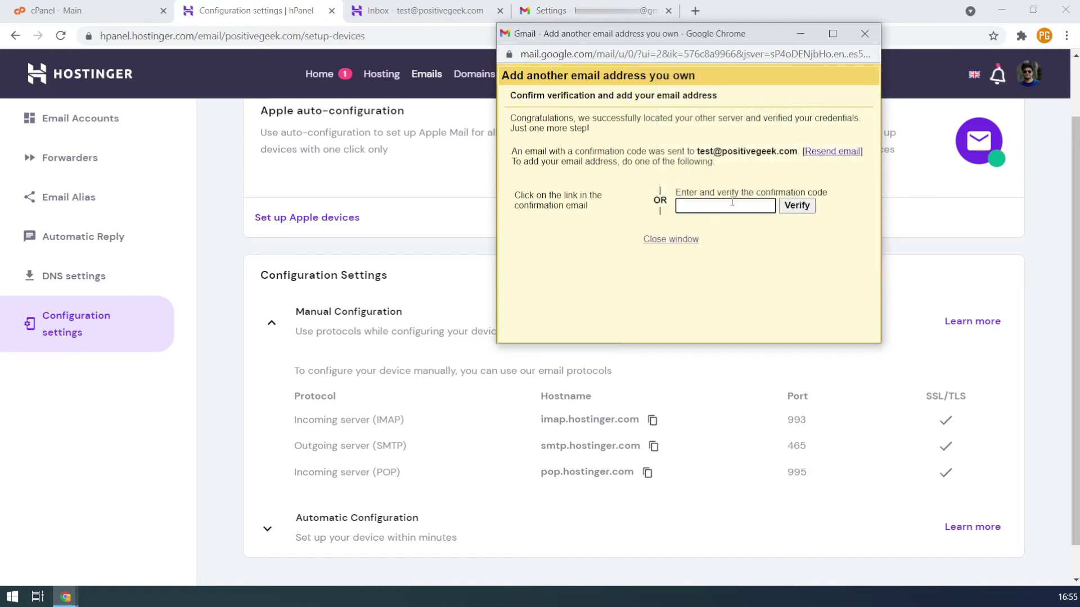
left_click(430, 11)
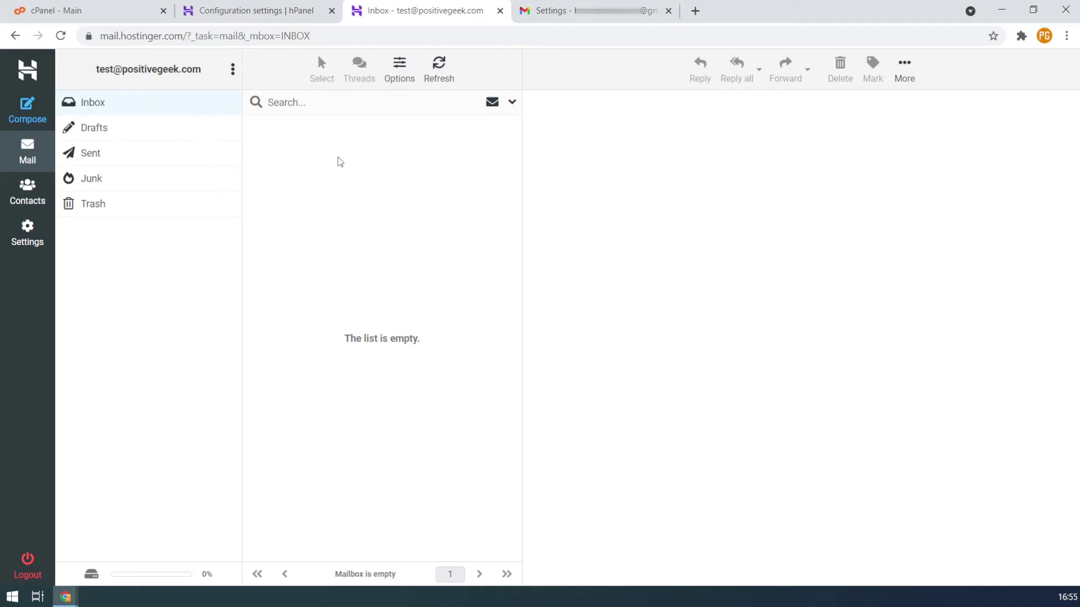
Copy the code from the Gmail Confirmation email and verify it in Gmail's popup
left_click(442, 86)
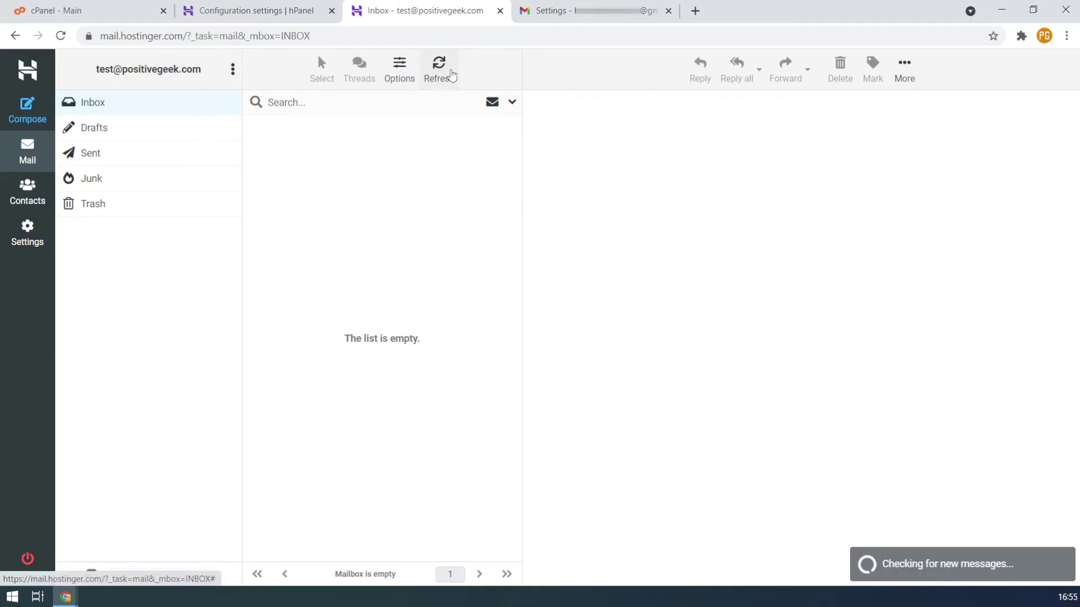
left_click(387, 144)
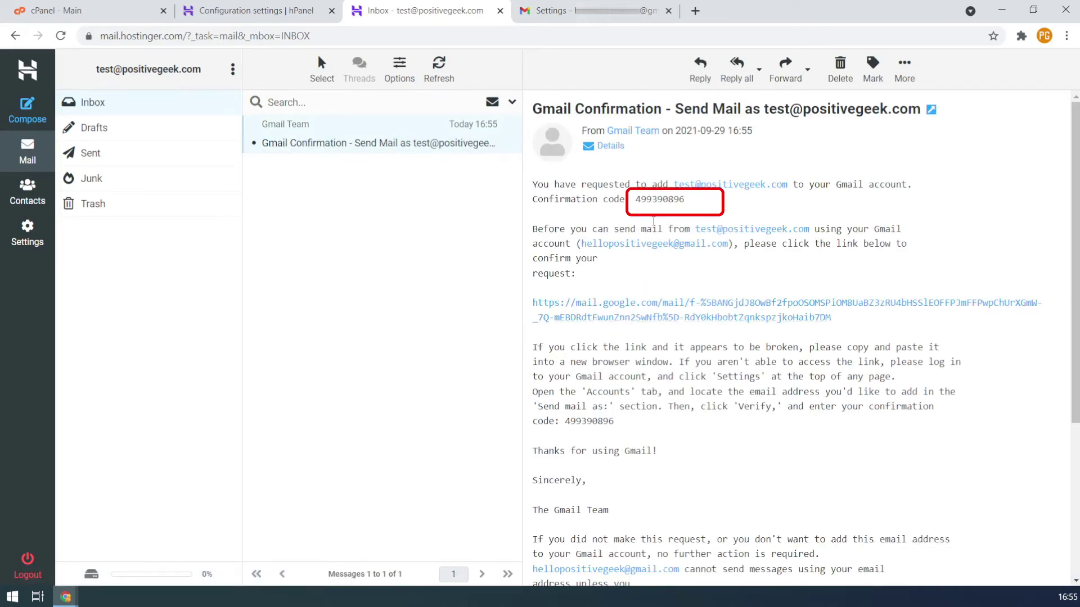
left_click_drag(636, 200, 699, 199)
key("ctrl+c")
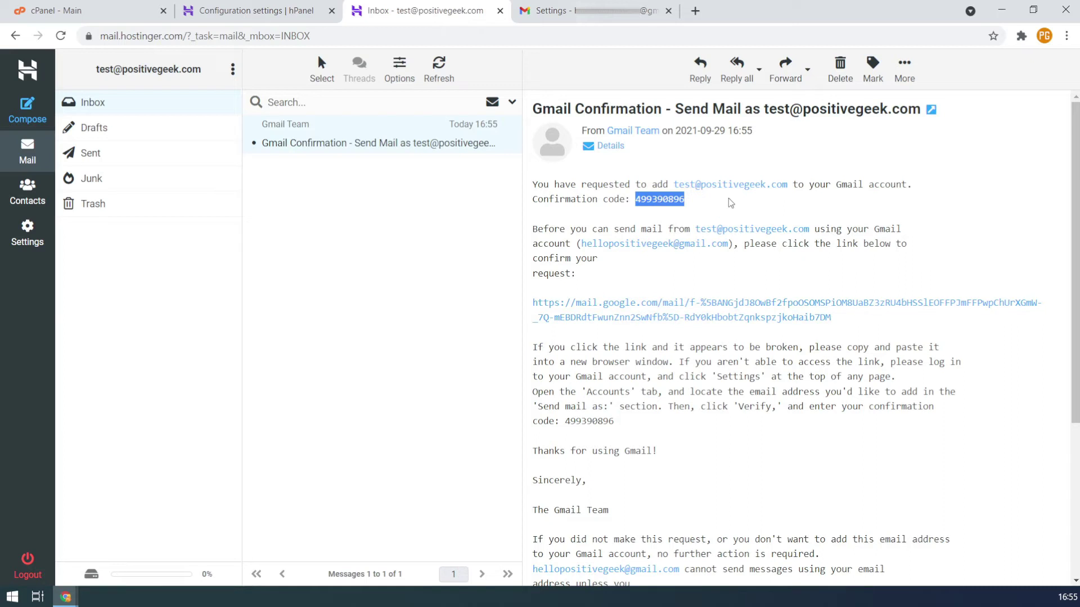
key("alt+Tab")
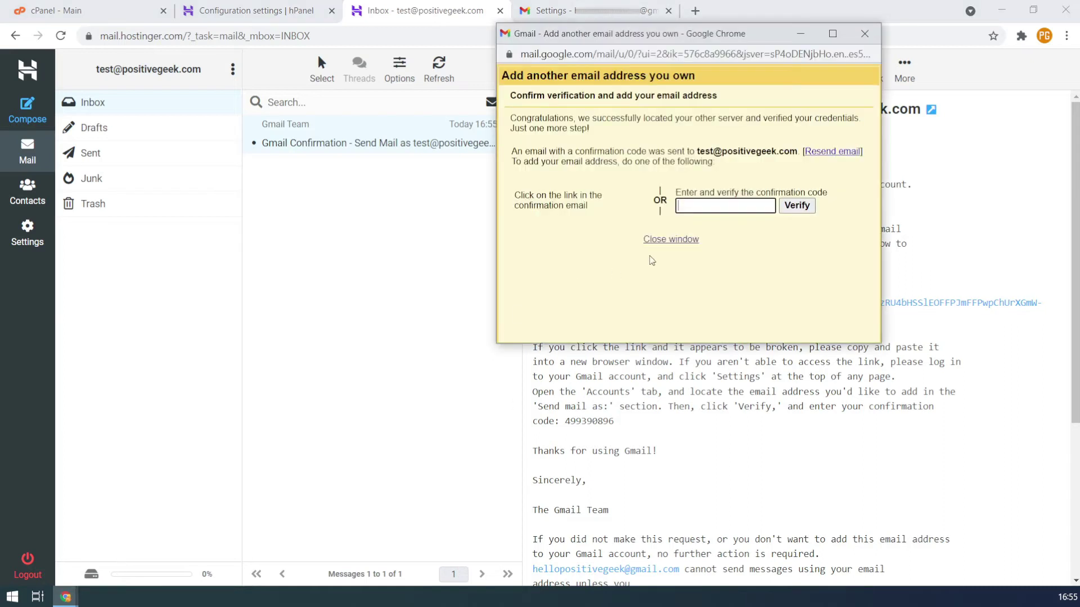
left_click(724, 207)
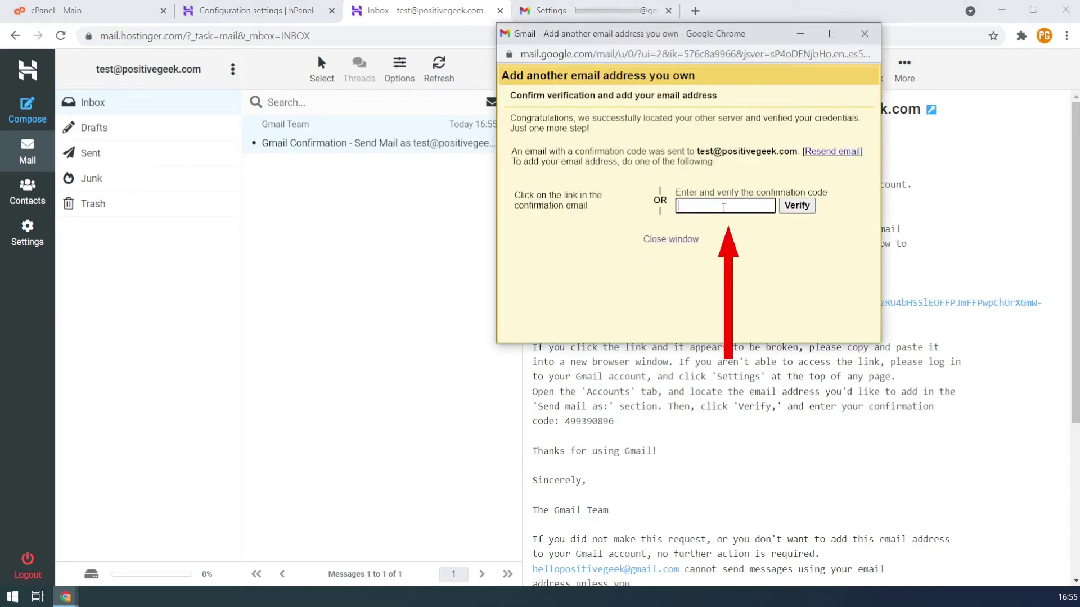
key("ctrl+v")
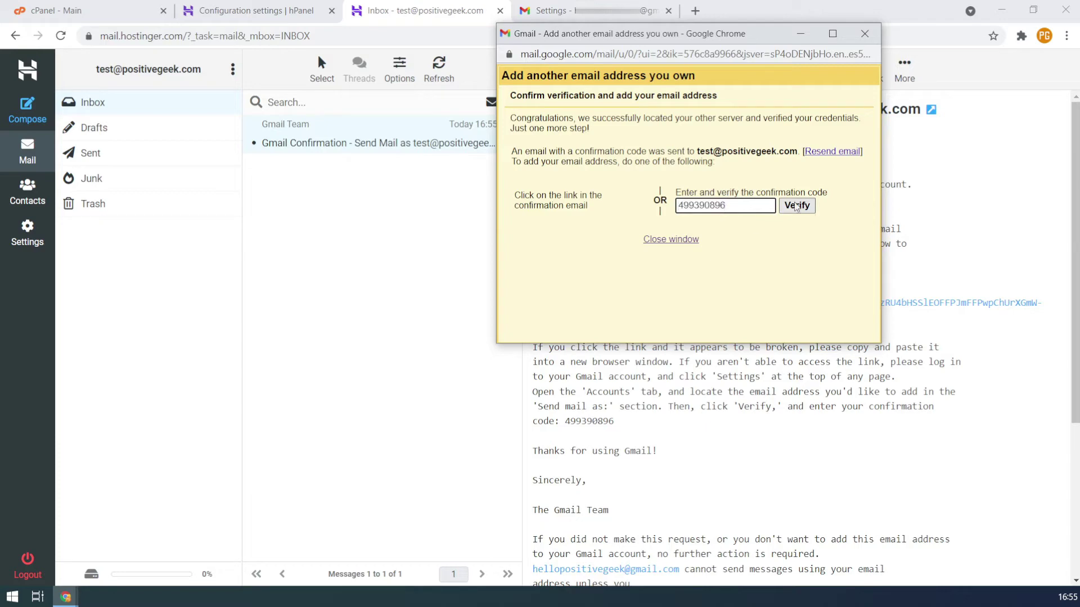
left_click(804, 206)
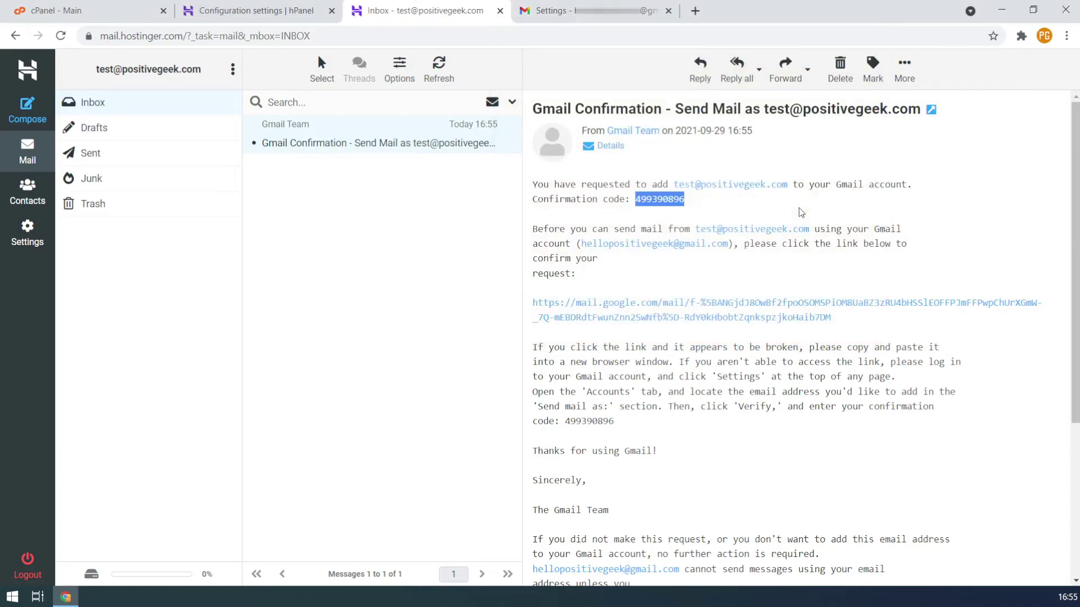
left_click(562, 14)
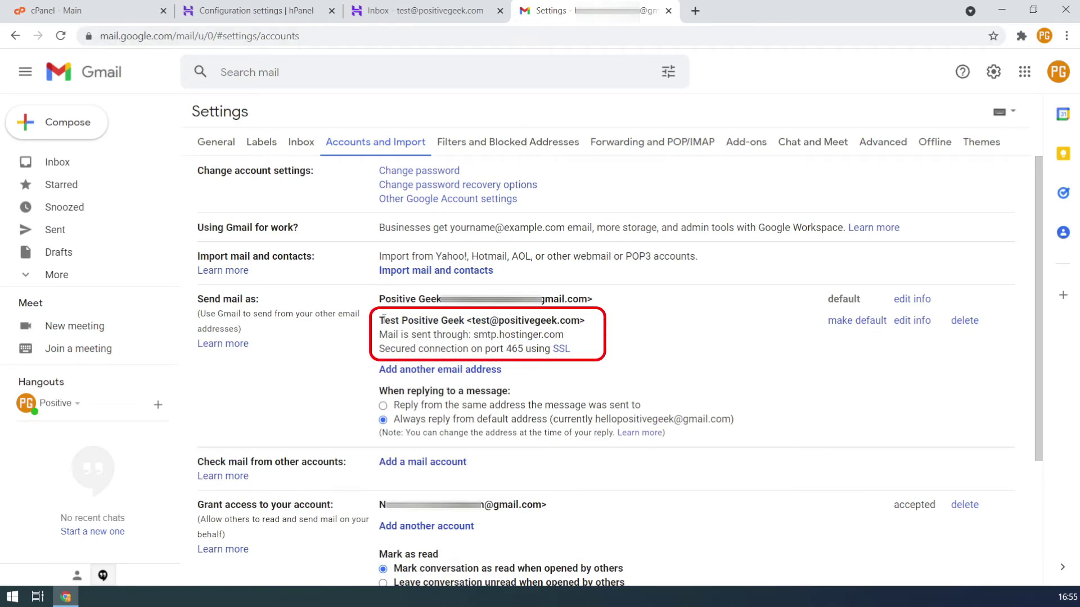
left_click_drag(389, 320, 523, 321)
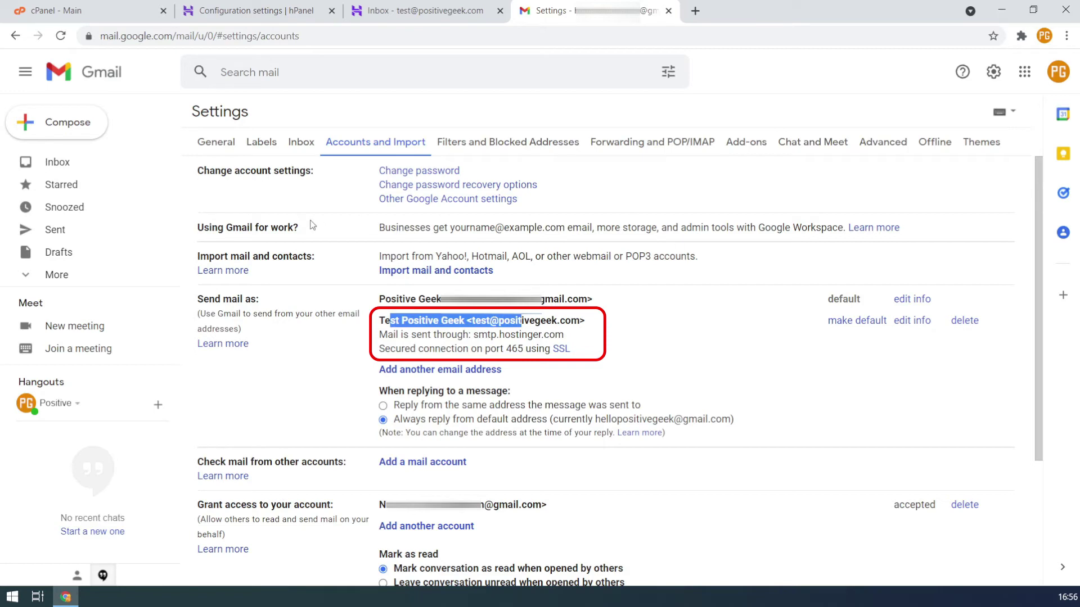
left_click(80, 124)
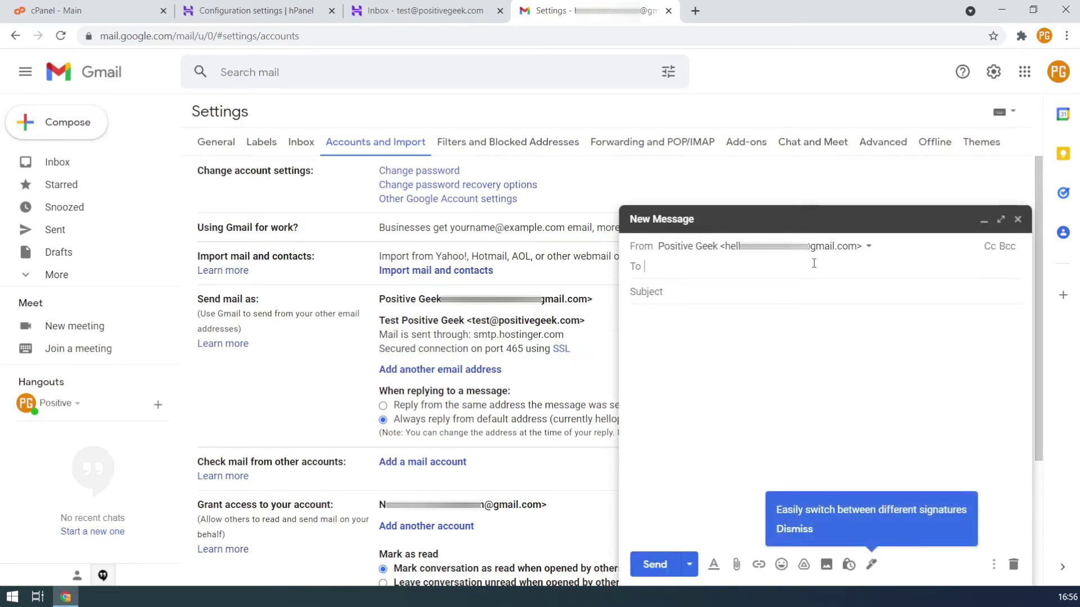
left_click(871, 252)
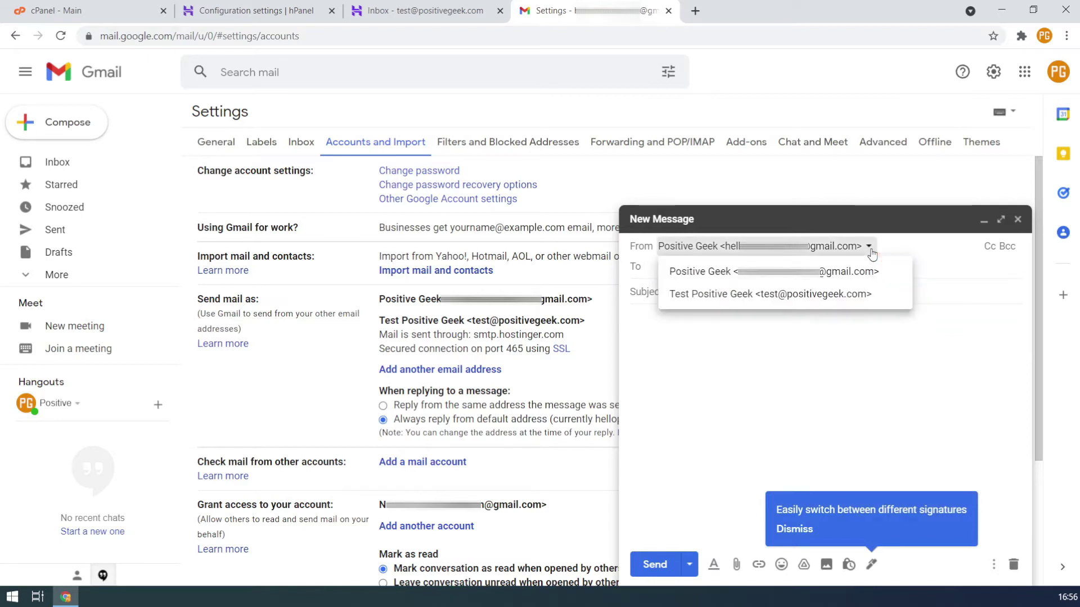
left_click(850, 293)
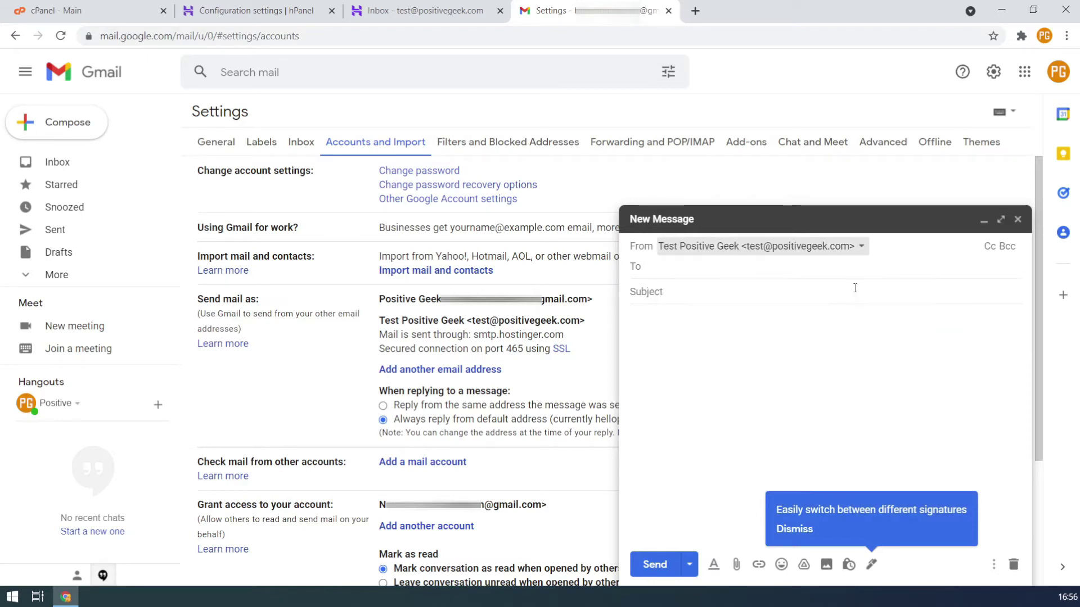
left_click(728, 274)
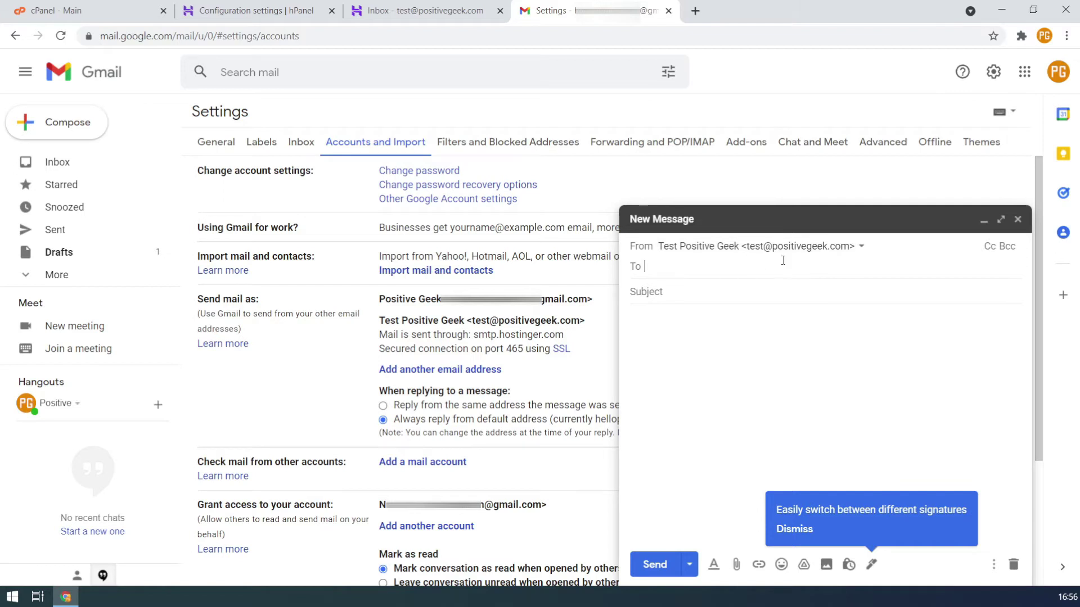
left_click(1019, 220)
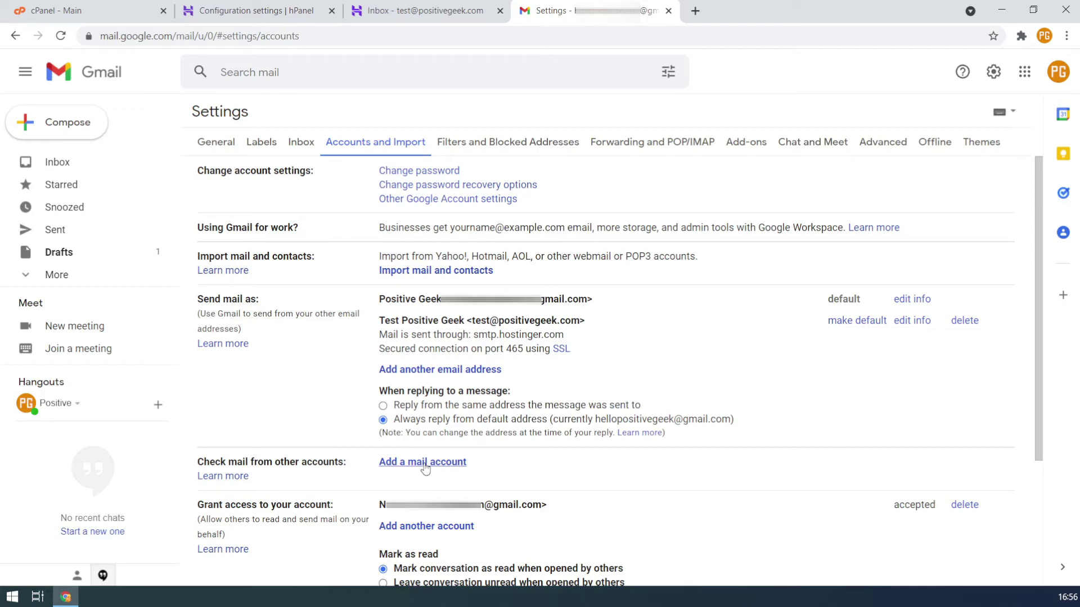
left_click(425, 462)
left_click_drag(262, 16, 671, 76)
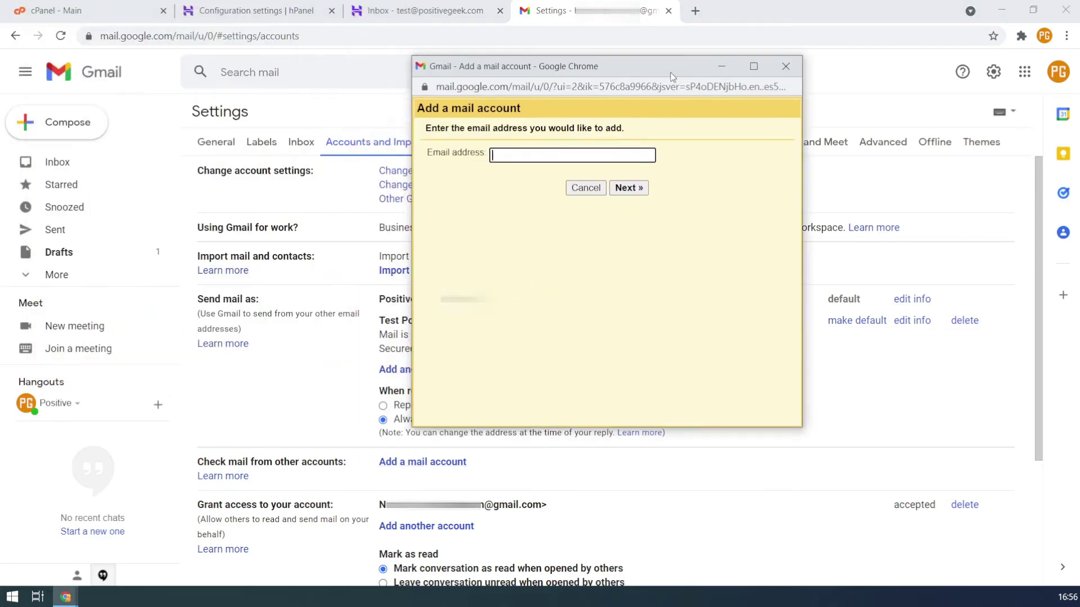
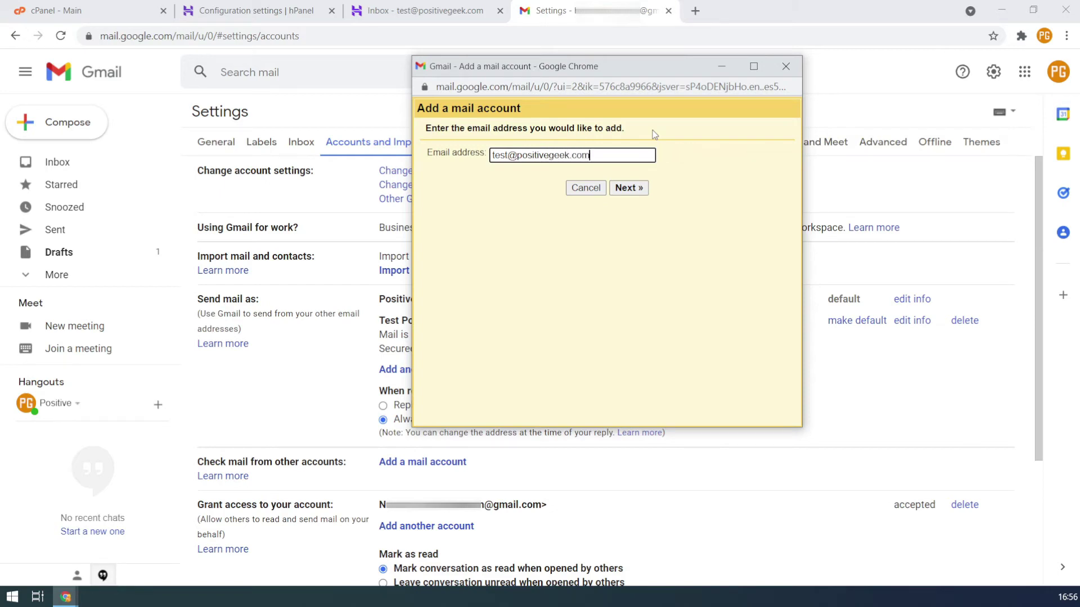
left_click(639, 191)
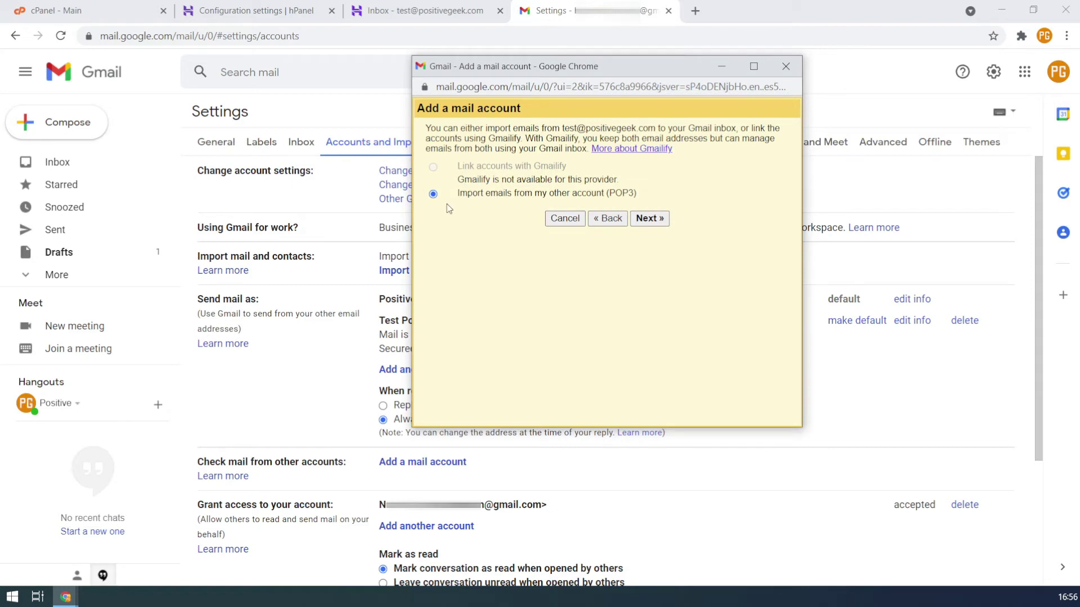
left_click(650, 218)
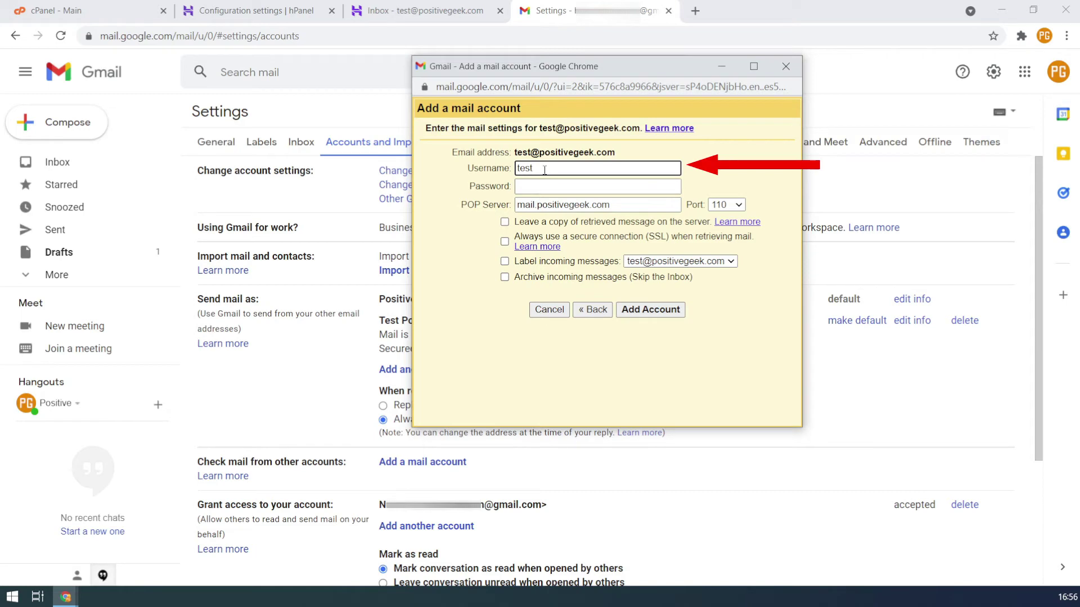
type("@positivegeek.com")
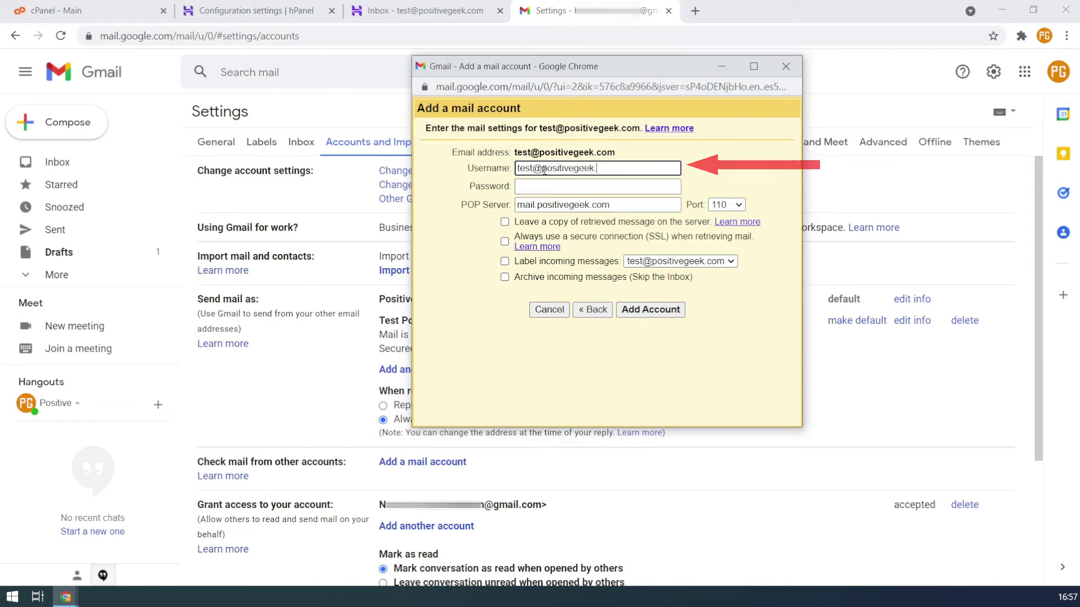
left_click(545, 188)
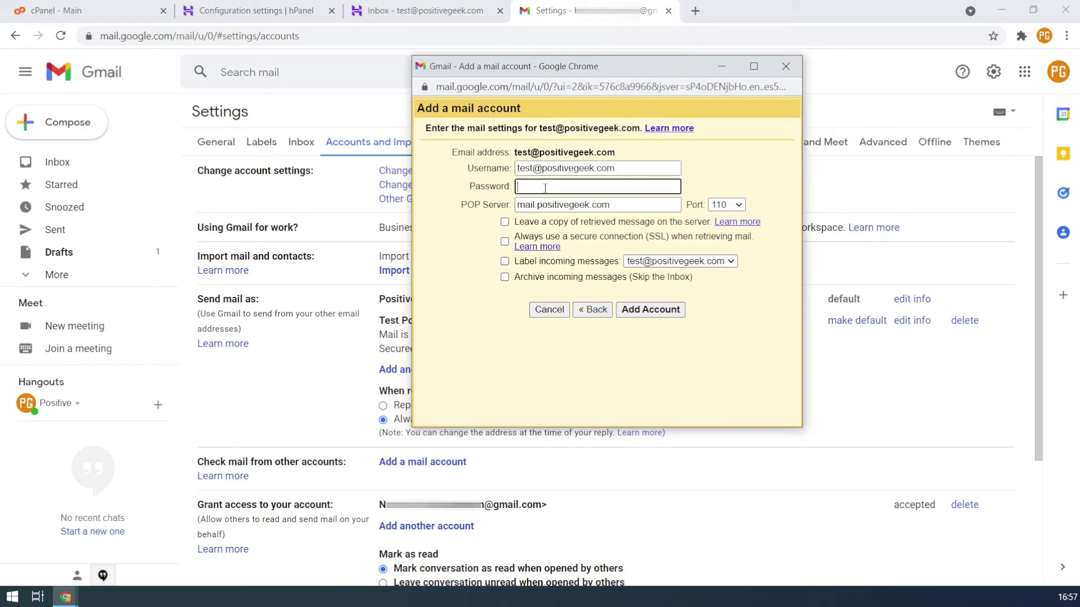
type("•")
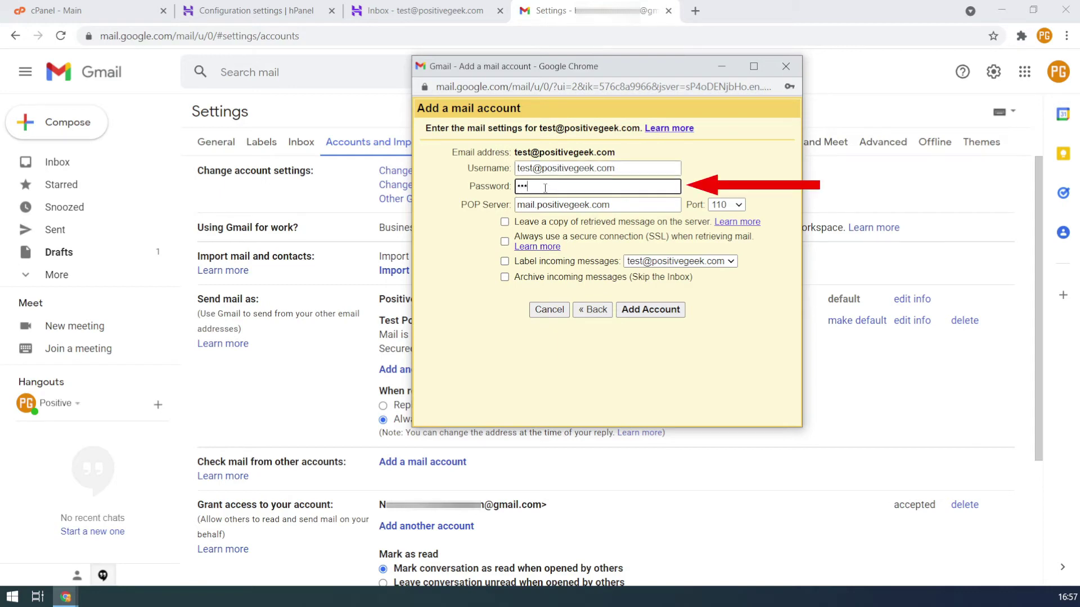
type("•••••••••")
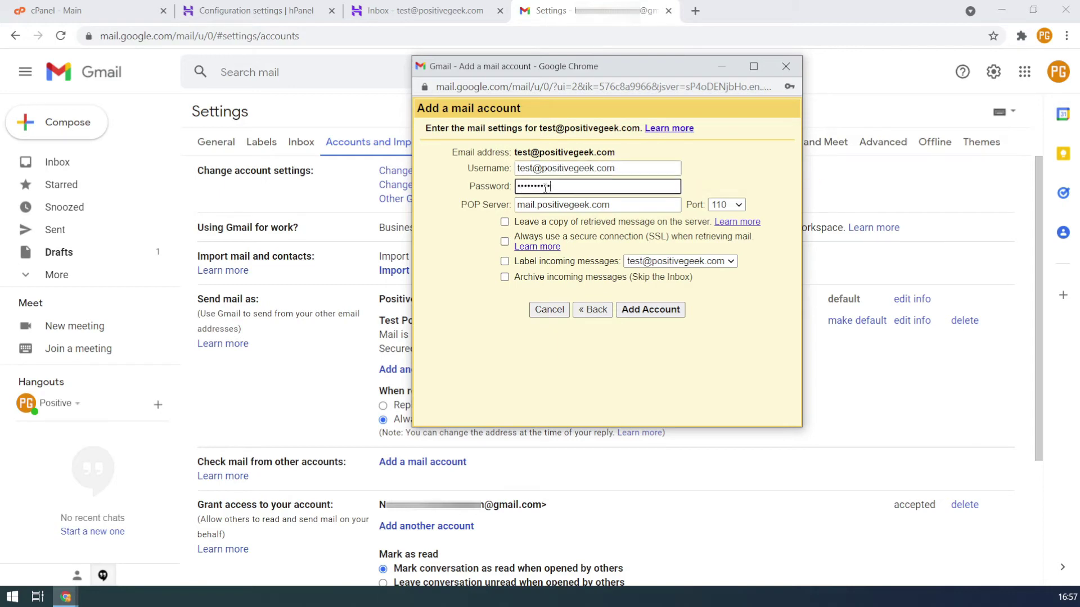
left_click(270, 11)
Set the POP server to pop.hostinger.com, copied from hPanel, on port 995
mouse_move(66, 596)
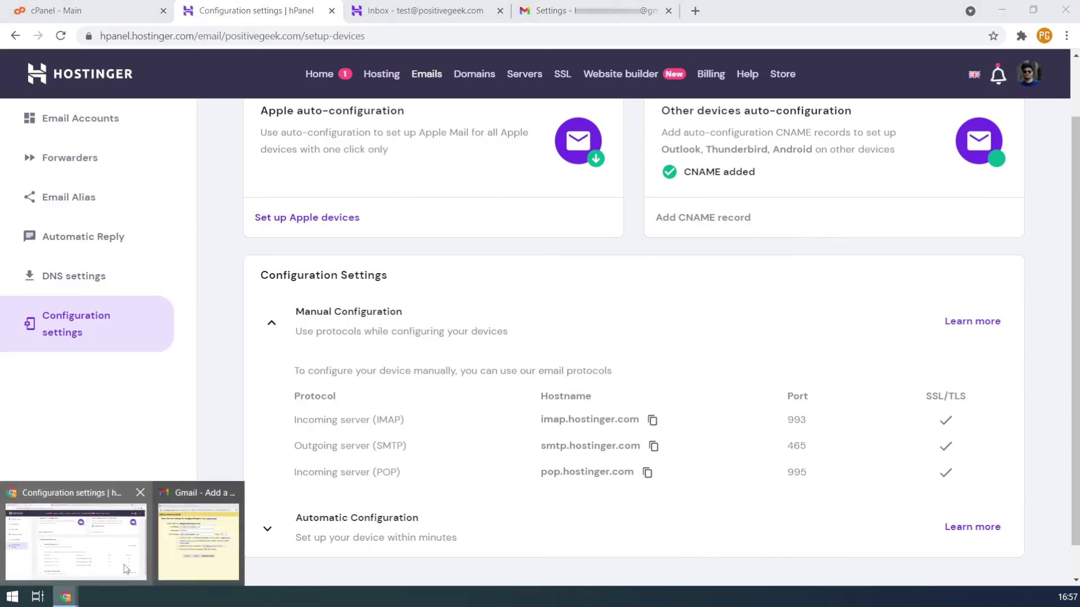
left_click(202, 532)
left_click_drag(538, 59, 732, 27)
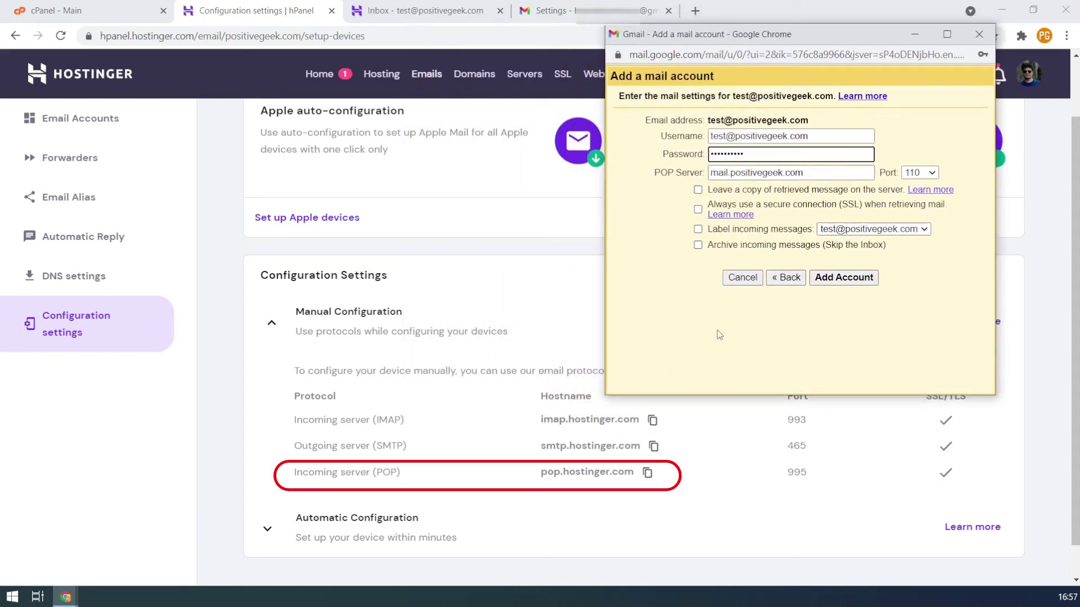
left_click(648, 474)
left_click(647, 474)
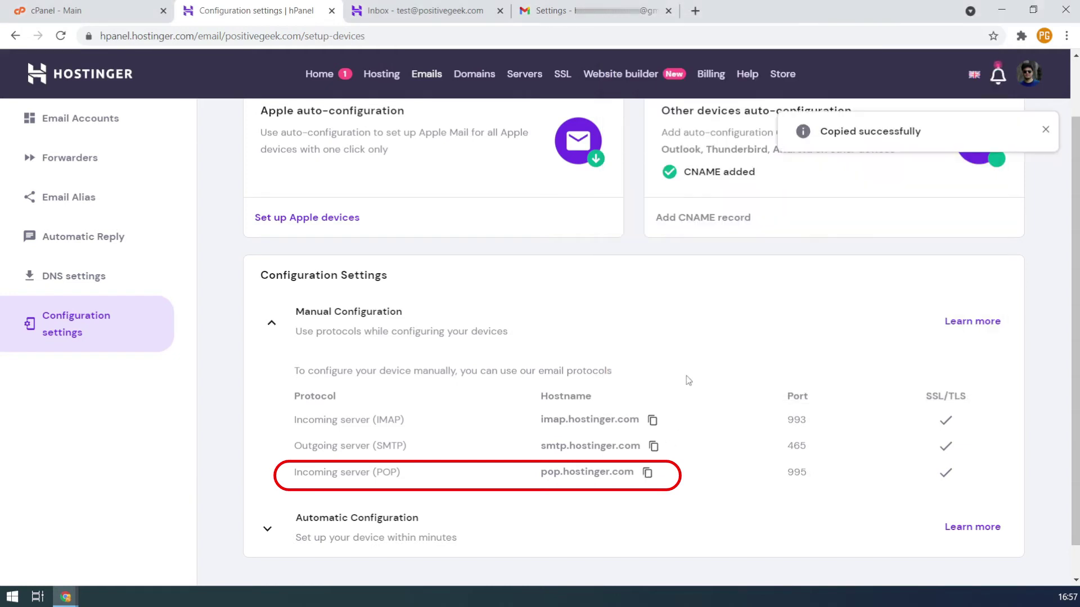
key("alt+Tab")
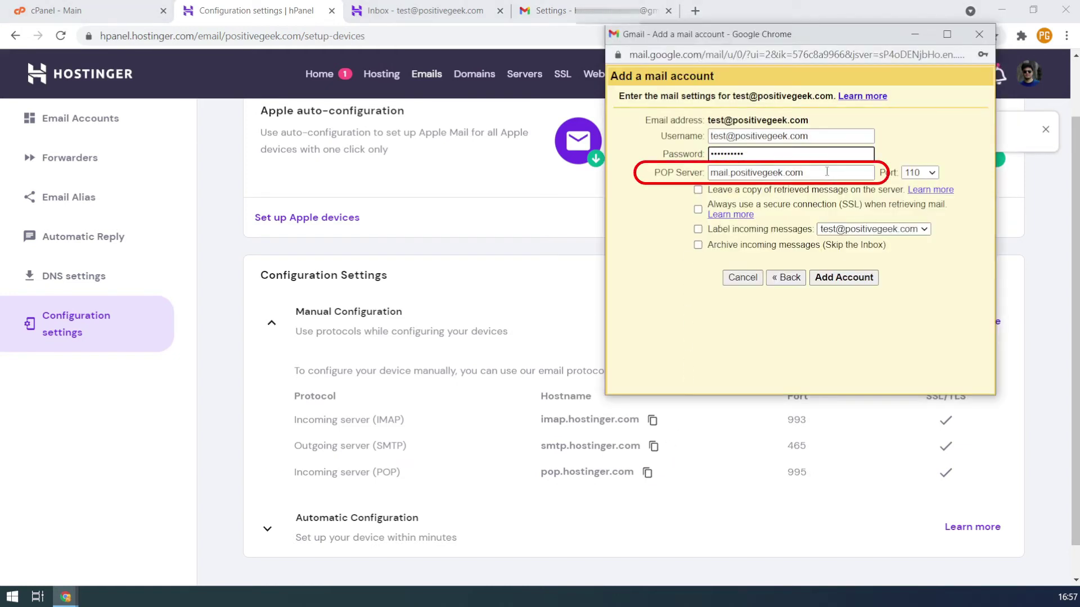
left_click_drag(805, 173, 702, 178)
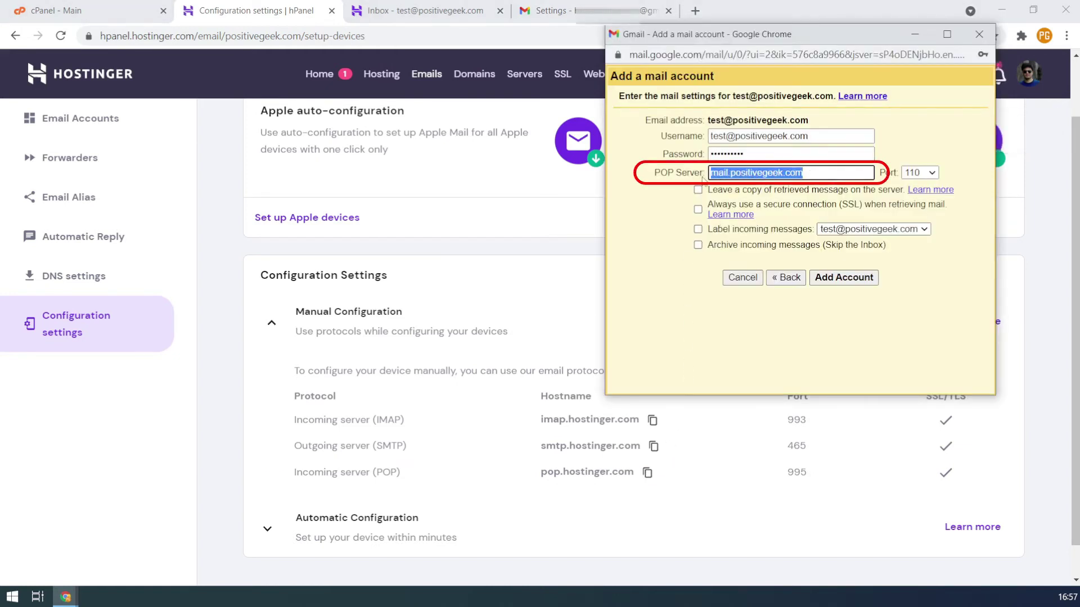
key("ctrl+v")
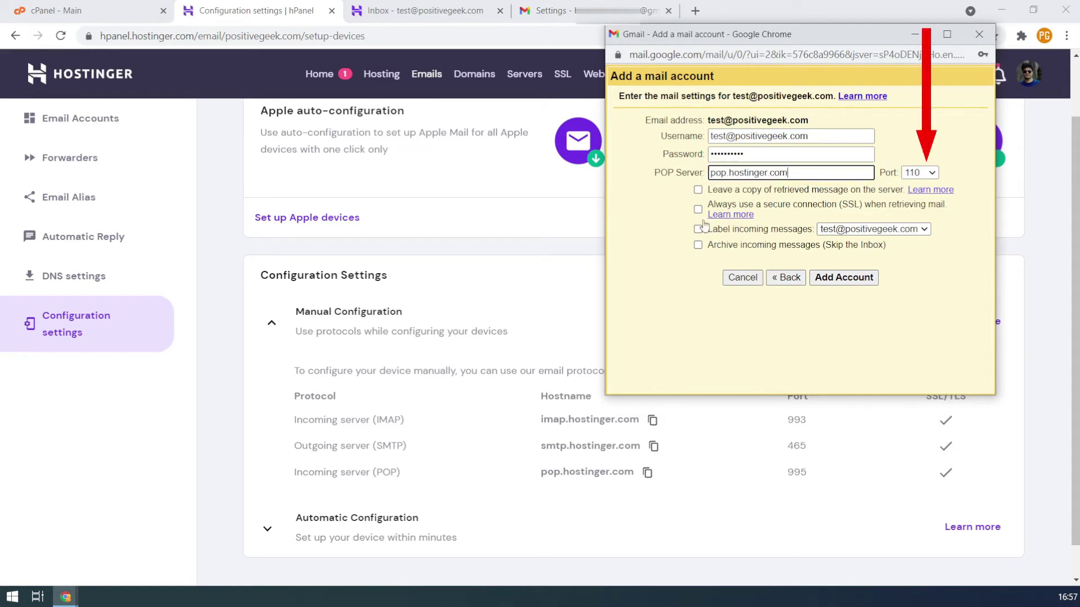
left_click(927, 173)
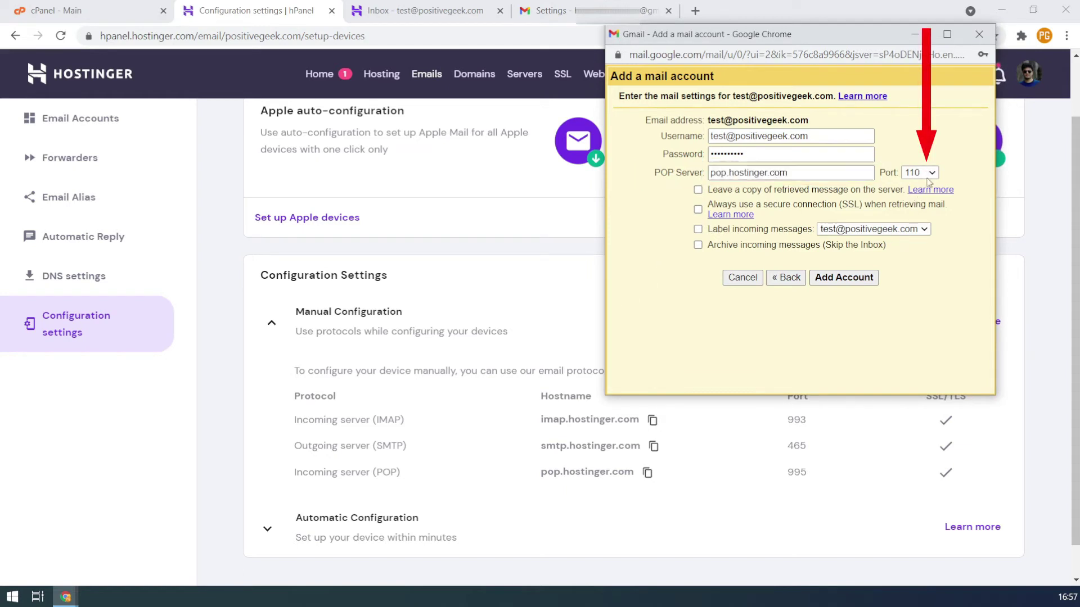
left_click(927, 174)
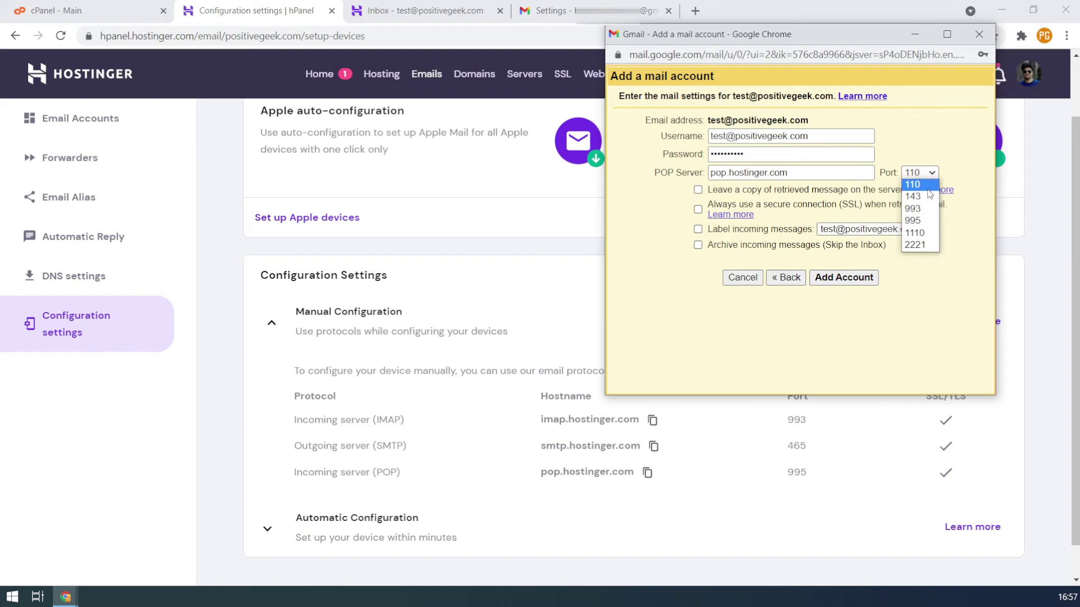
left_click(926, 221)
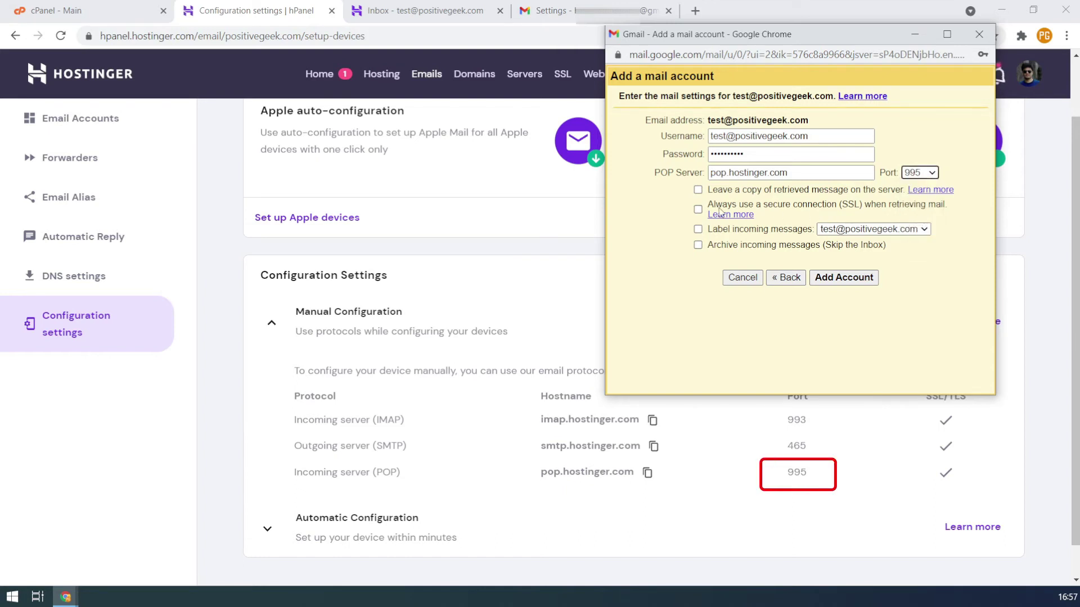
Enable Leave a copy on the server, Always use SSL, and Label incoming messages
left_click(698, 190)
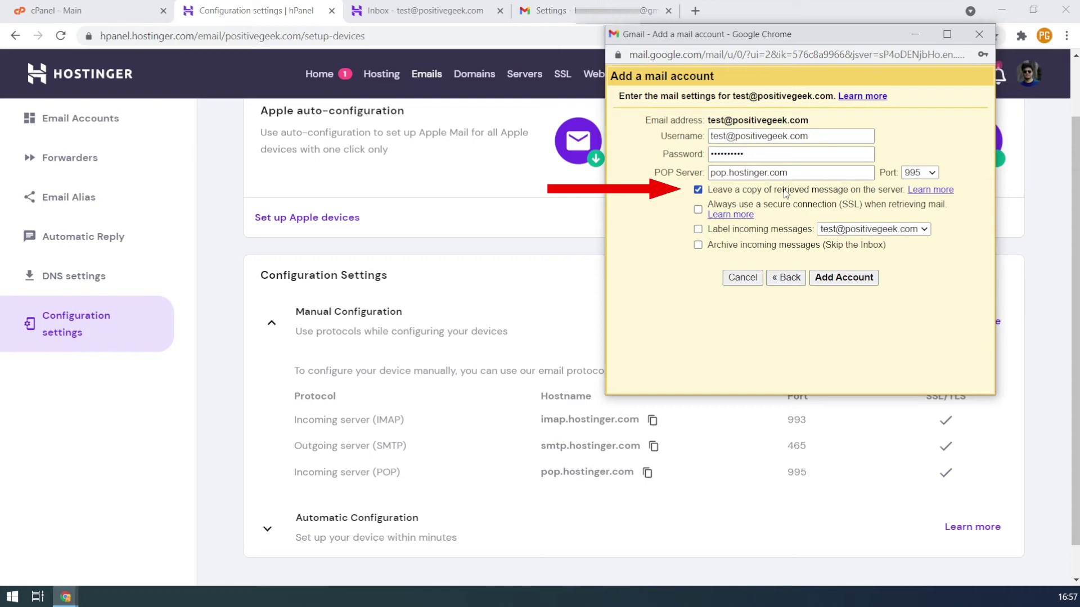
left_click(410, 10)
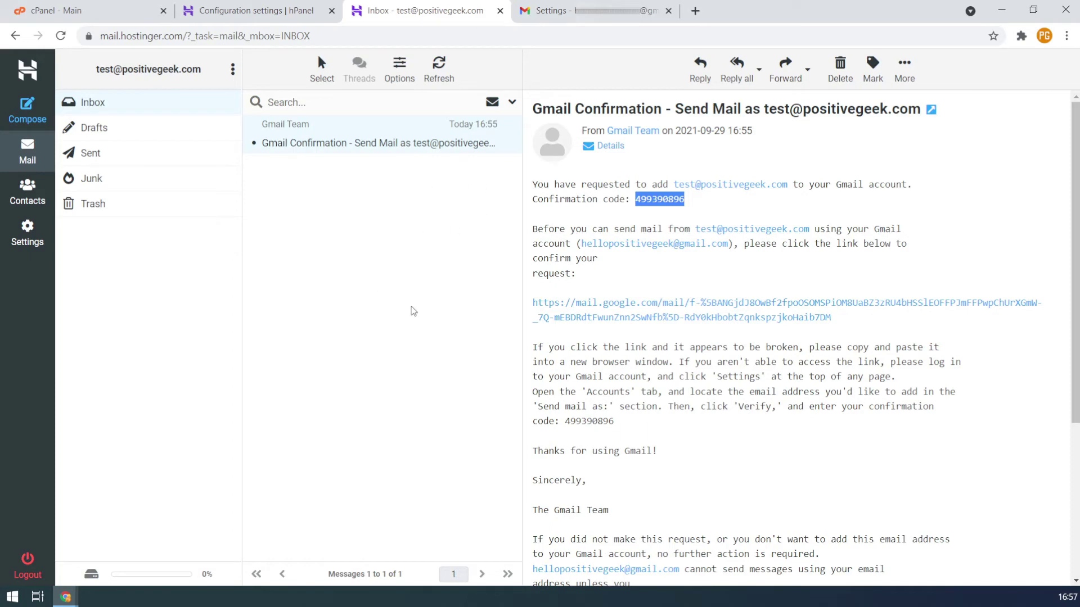
key("alt+Tab")
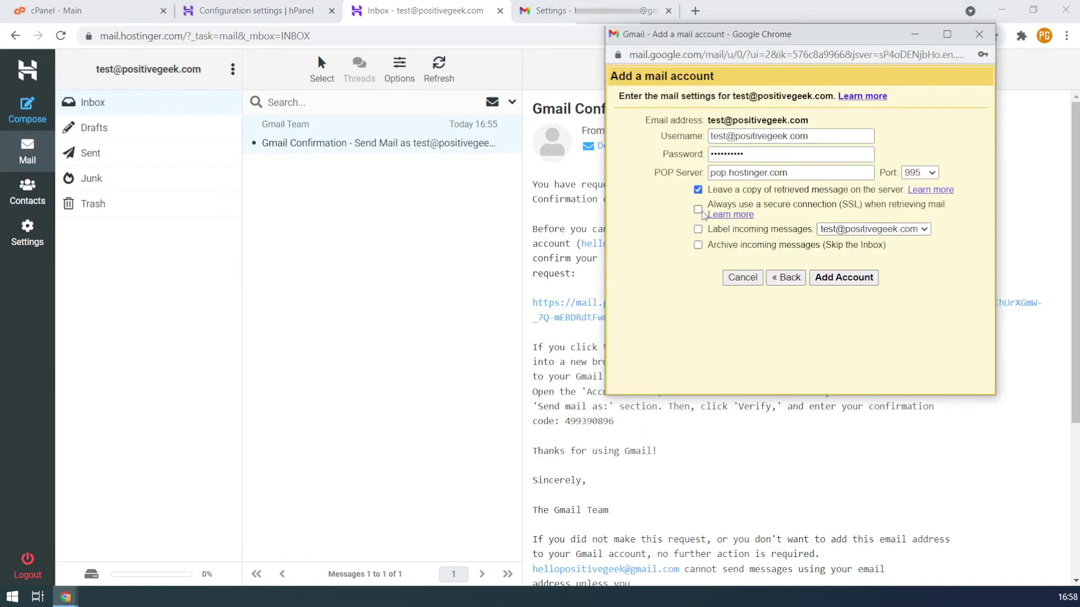
left_click(700, 211)
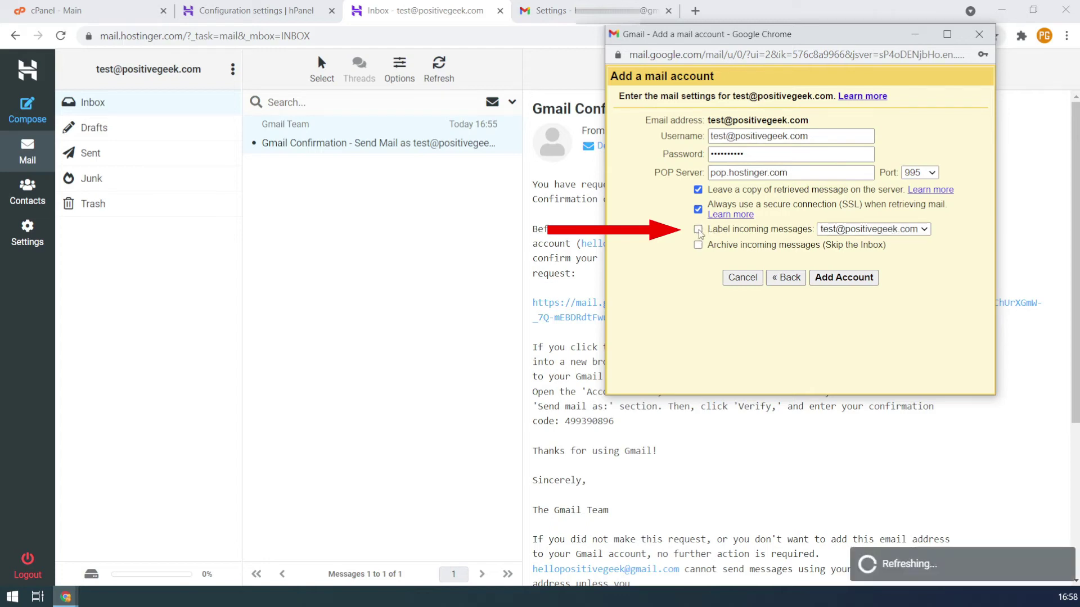
left_click(699, 231)
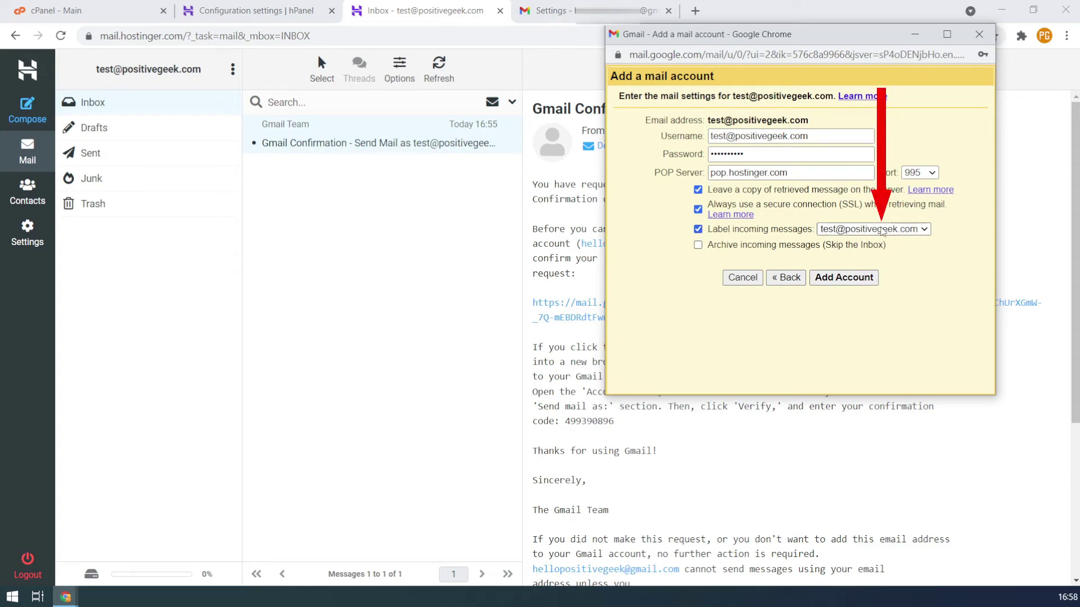
Create a new label 'PG' for incoming messages and submit the POP account
left_click(881, 230)
left_click(861, 278)
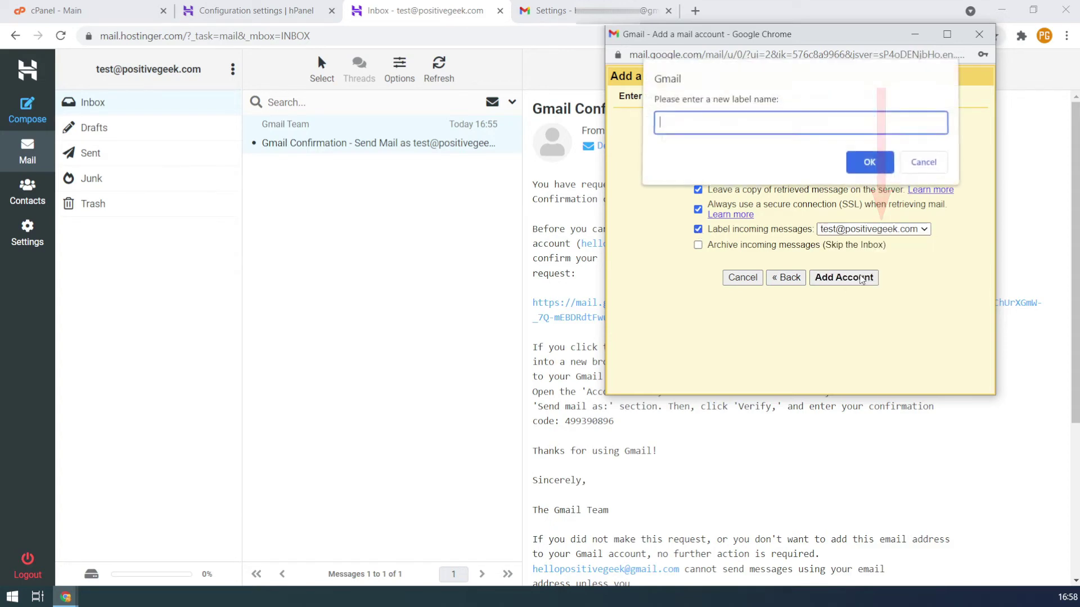
type("PG")
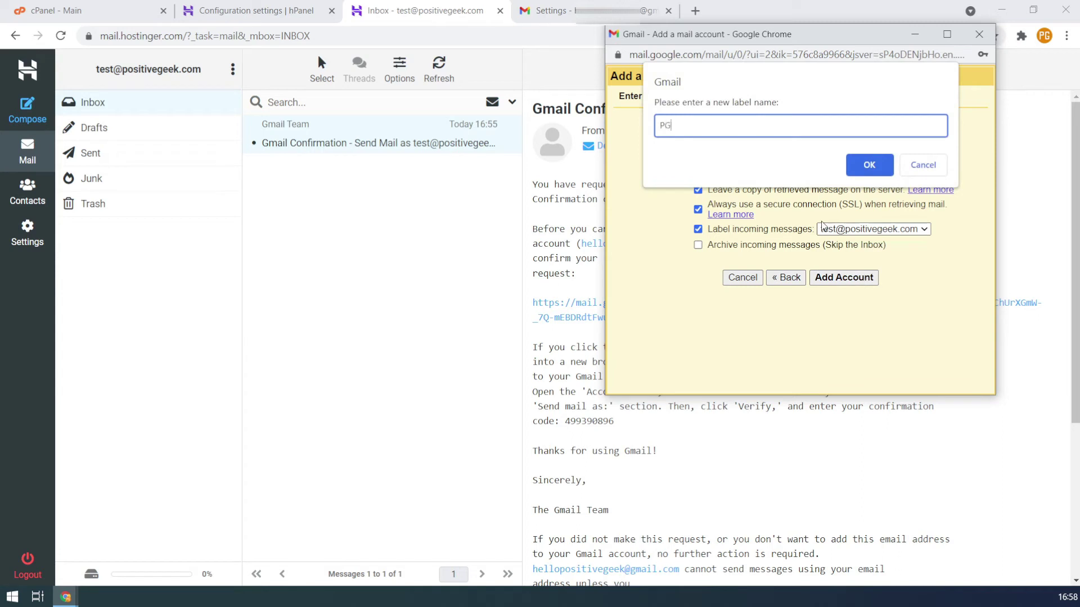
left_click(865, 169)
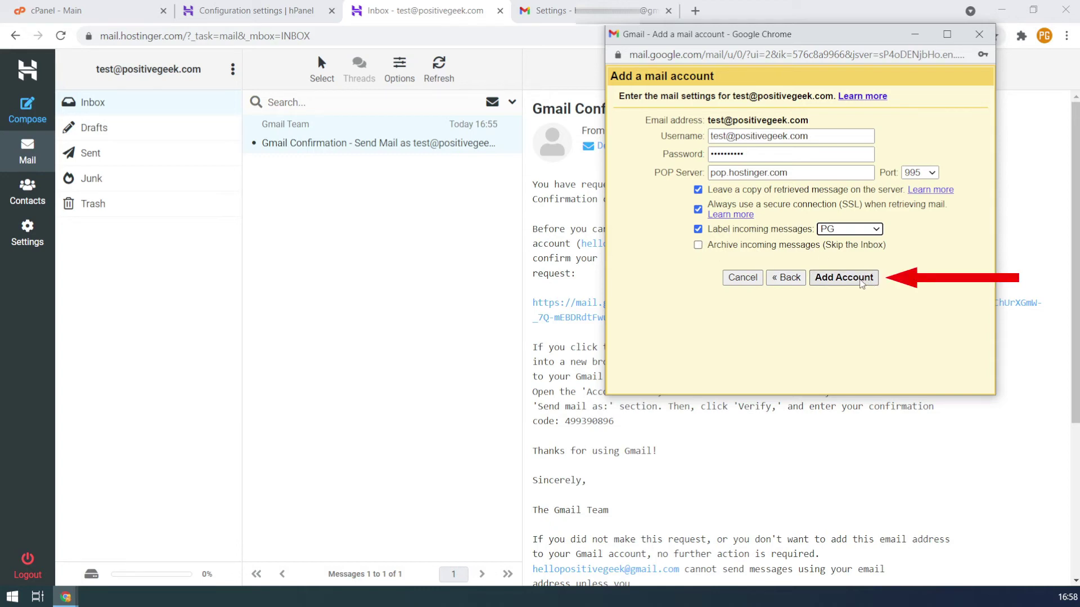
left_click(863, 283)
left_click(862, 283)
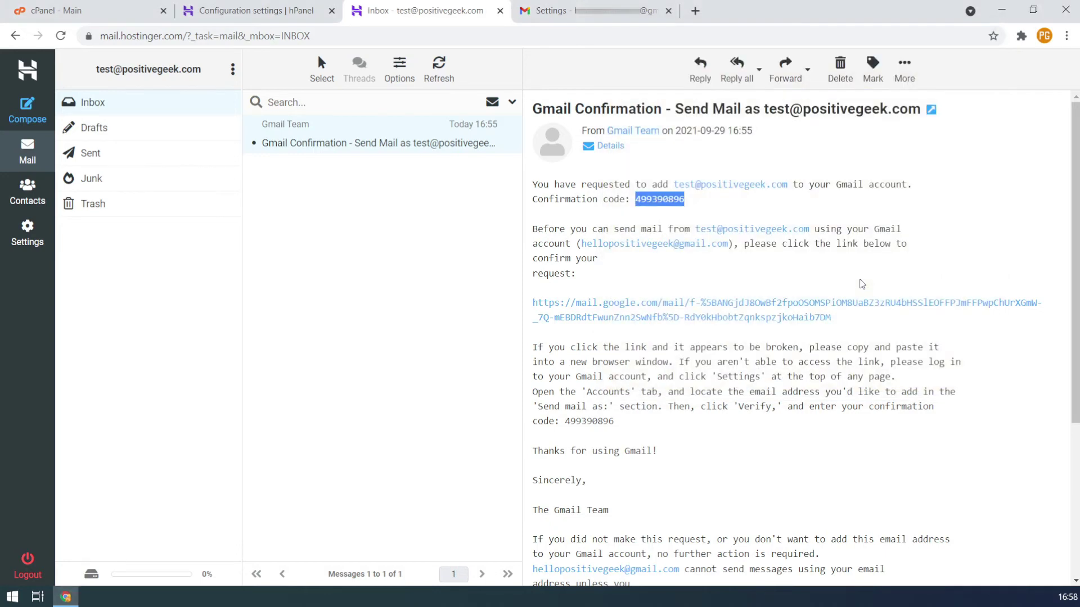
View the PG-labelled Gmail Confirmation email in the Gmail inbox, then return to the list
left_click(557, 10)
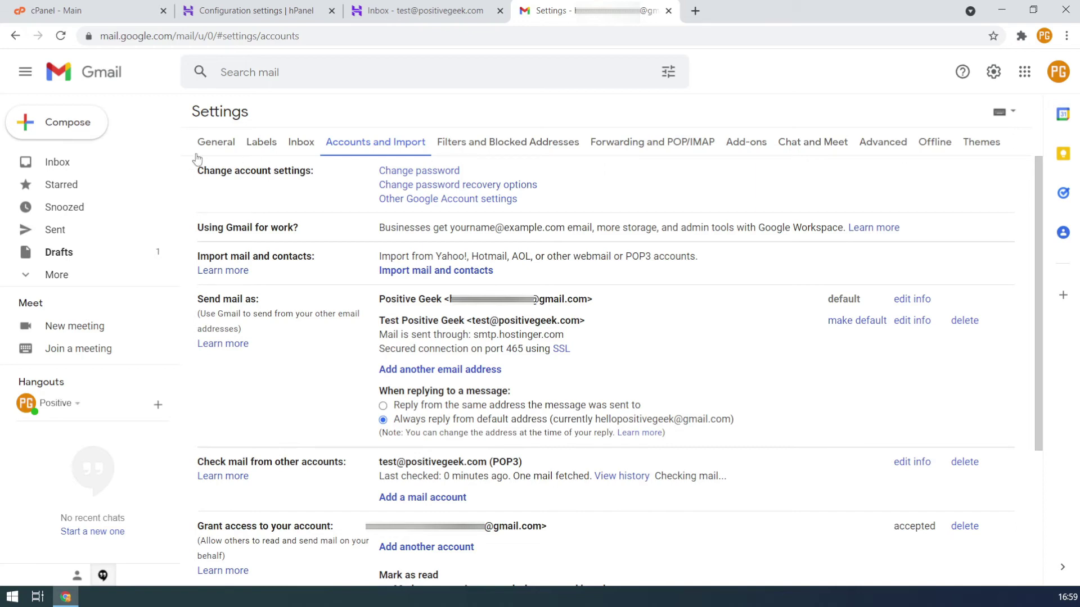
left_click(92, 168)
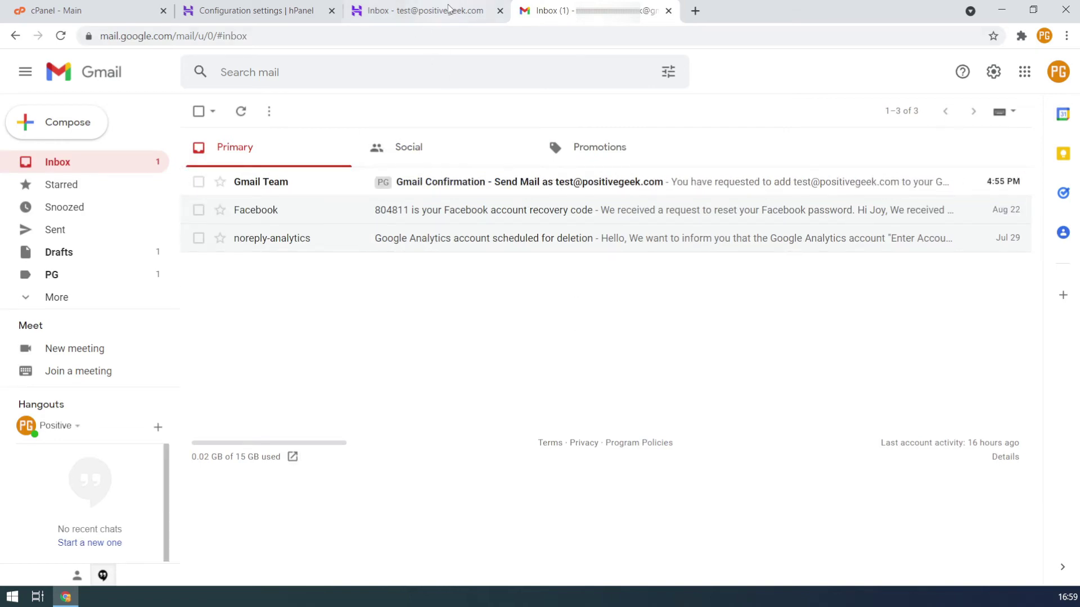
left_click(425, 10)
left_click(554, 10)
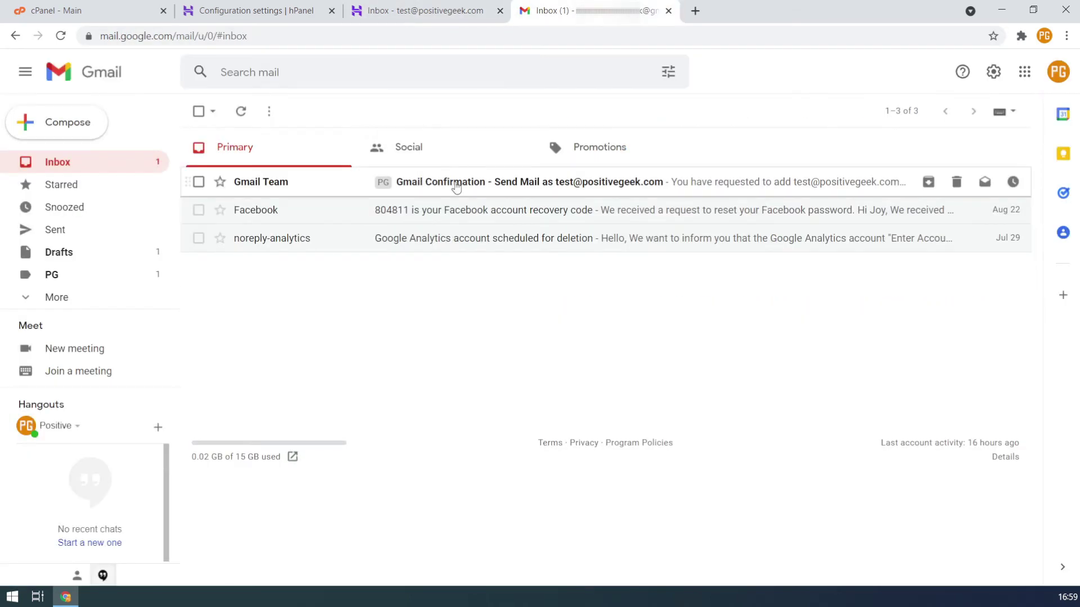
left_click(453, 183)
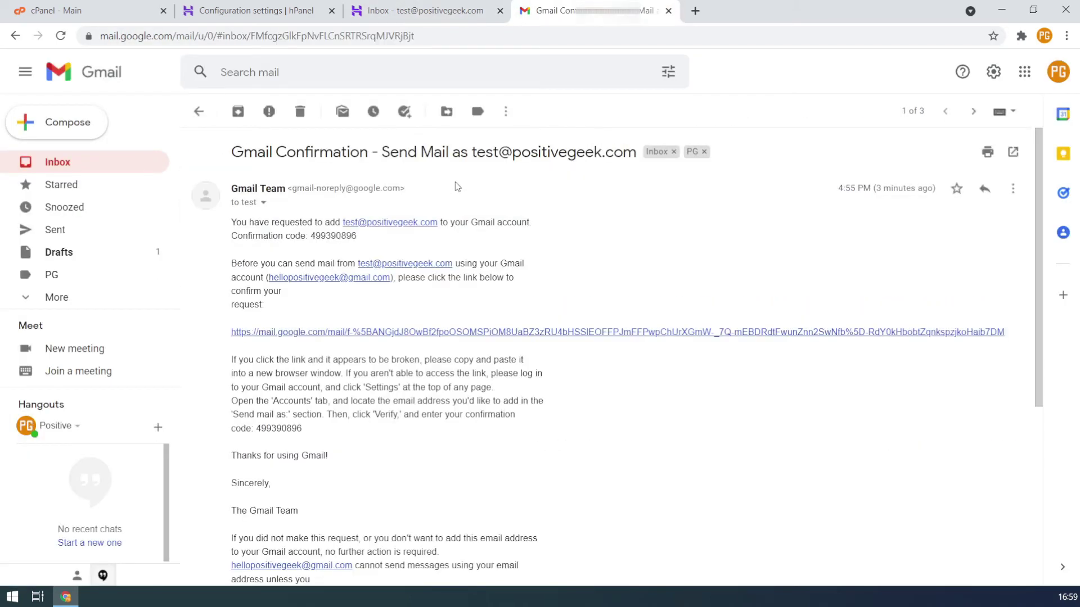
left_click(199, 111)
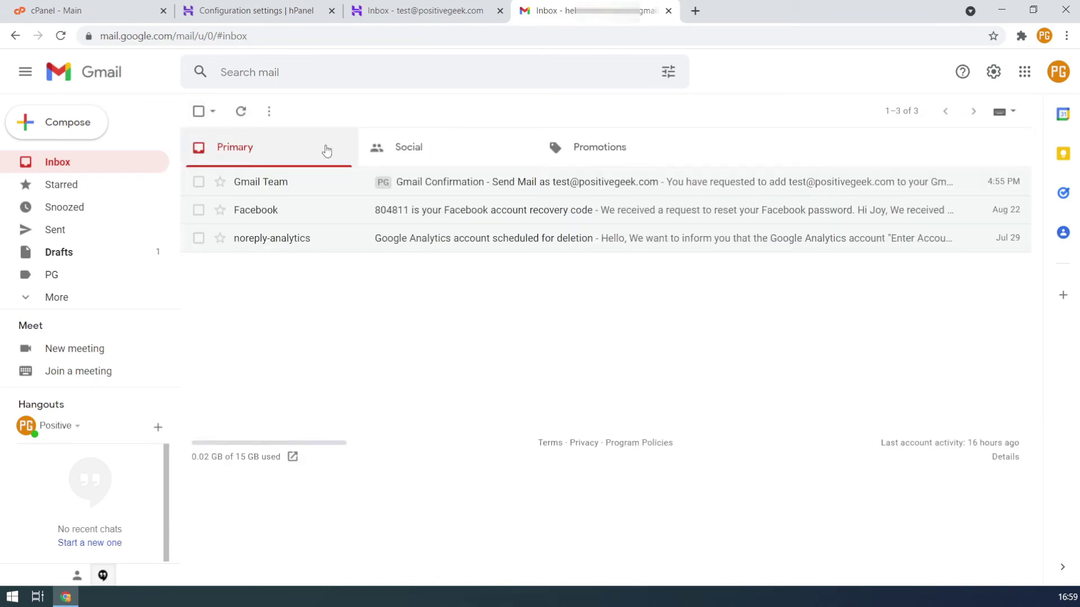
In Yahoo Mail's More settings > Mailboxes, add a mailbox with the Other provider
left_click(437, 12)
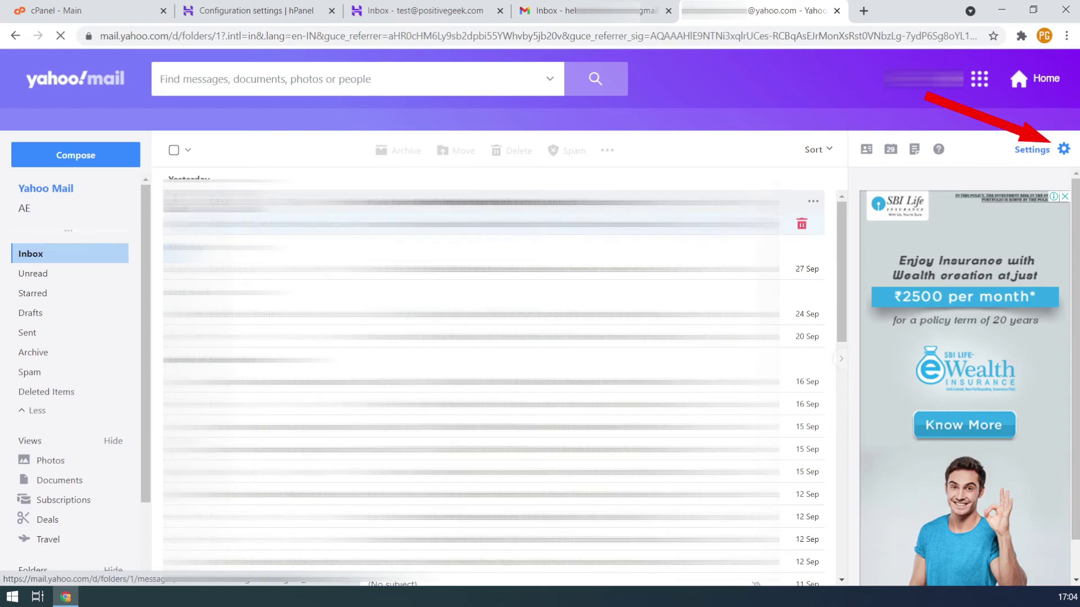
left_click(1064, 152)
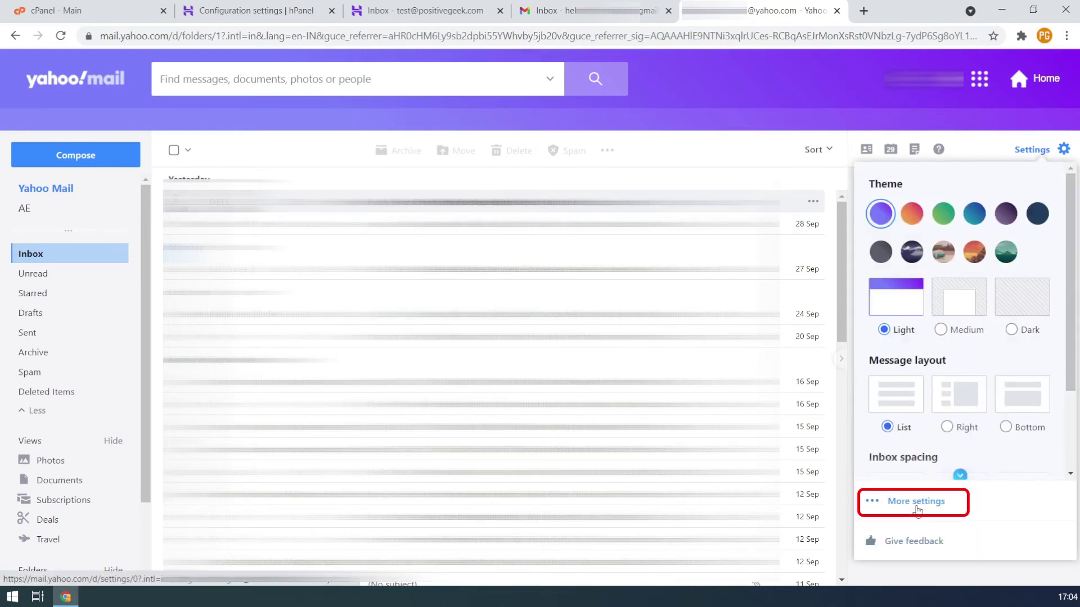
left_click(917, 503)
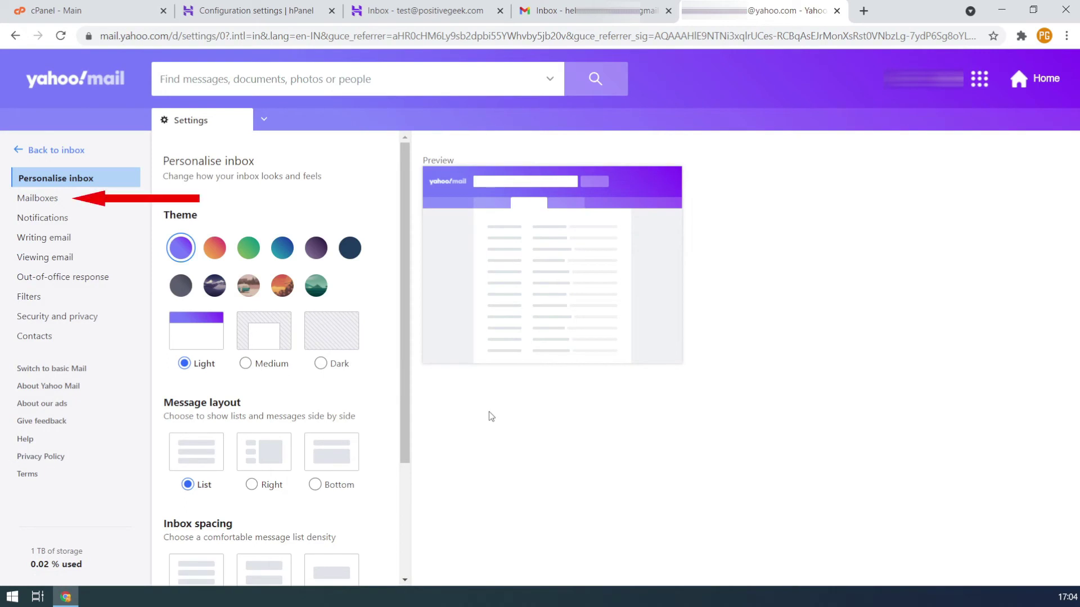
left_click(74, 204)
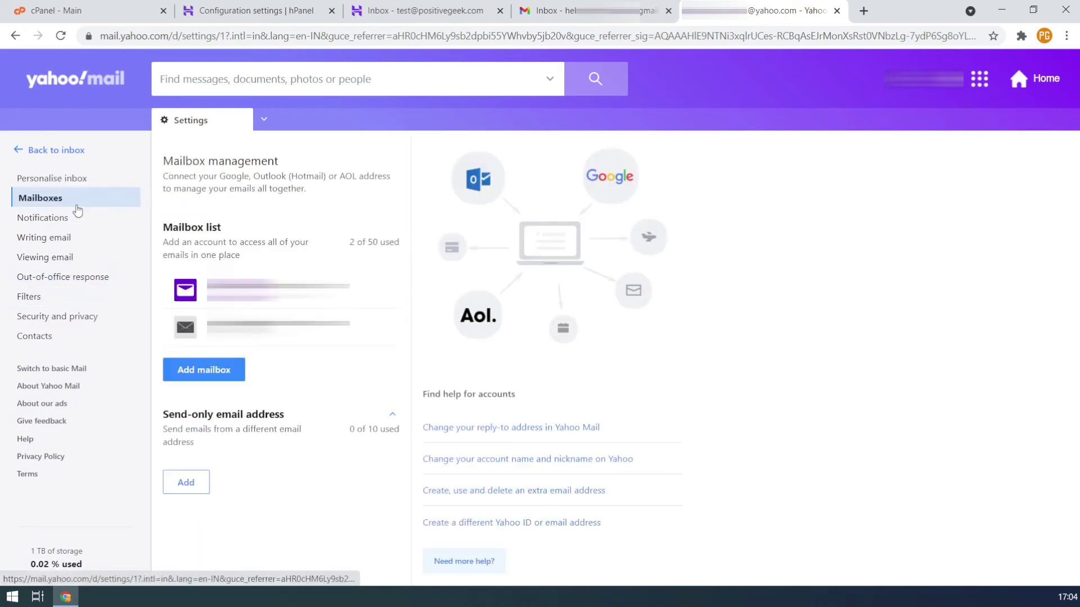
left_click(224, 373)
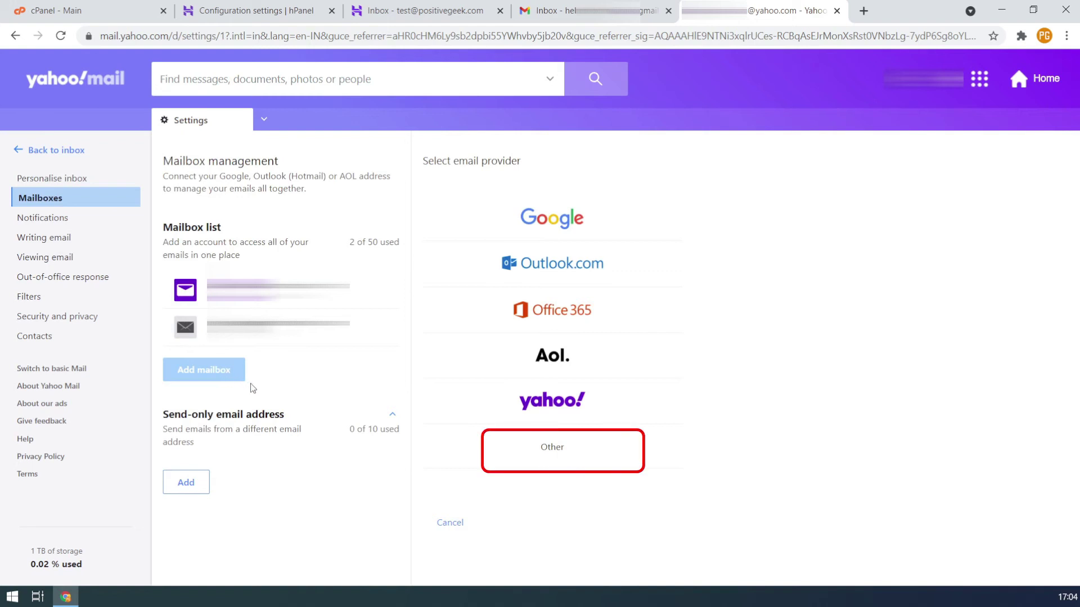
left_click(571, 454)
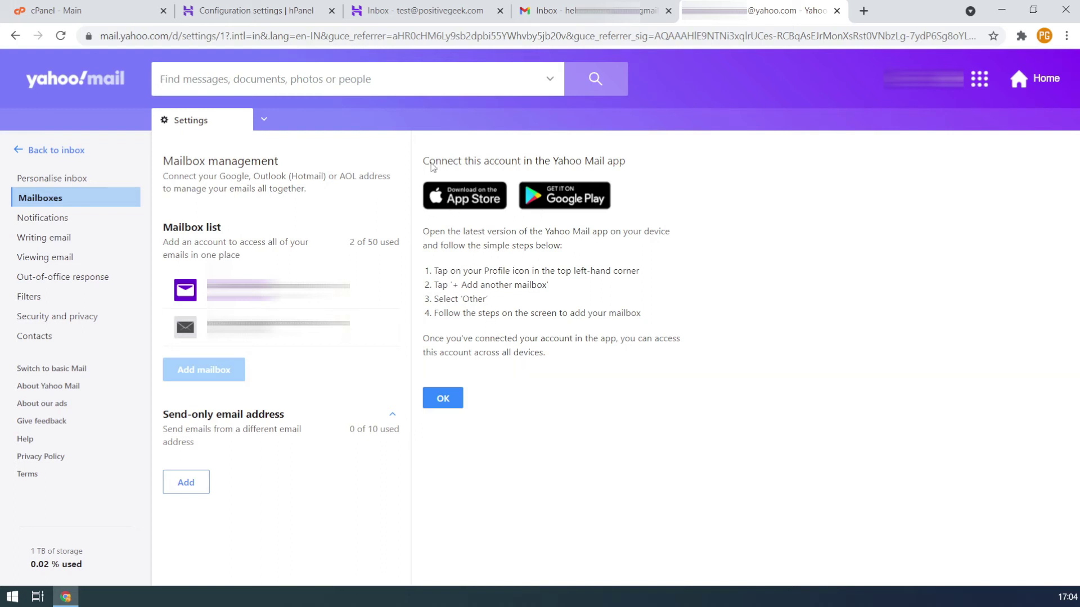
Bring up hPanel's Hostinger mail server settings to enter in the Yahoo Mail app
left_click(292, 17)
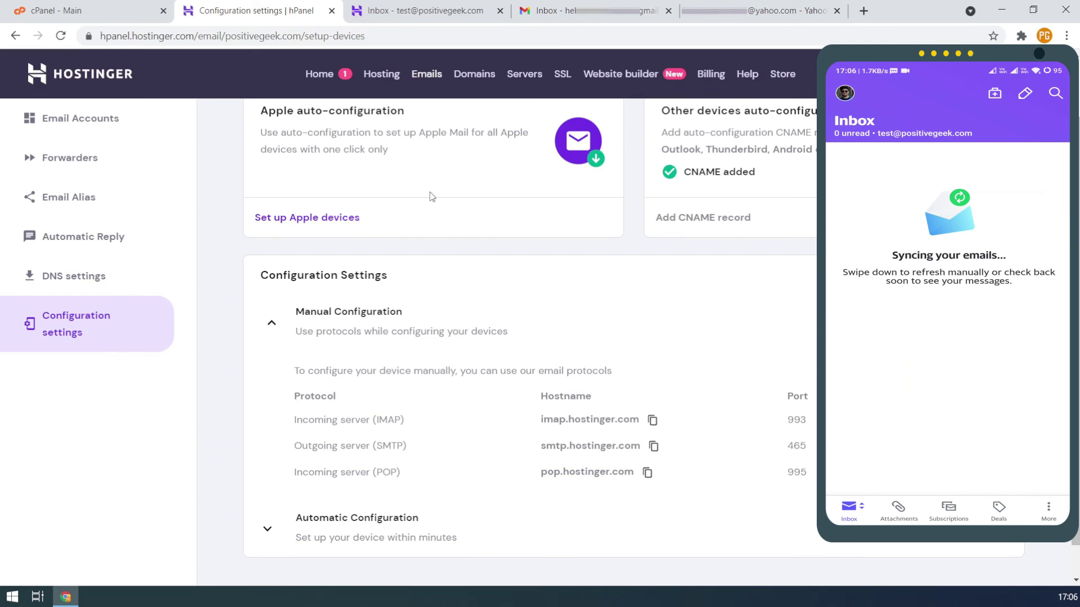
left_click(750, 20)
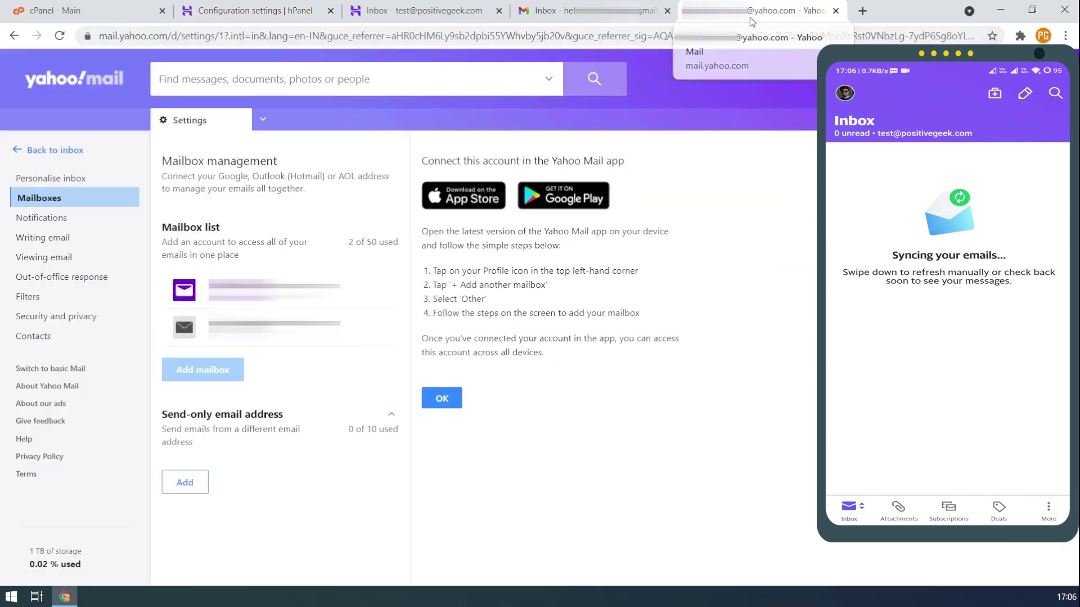
left_click(61, 153)
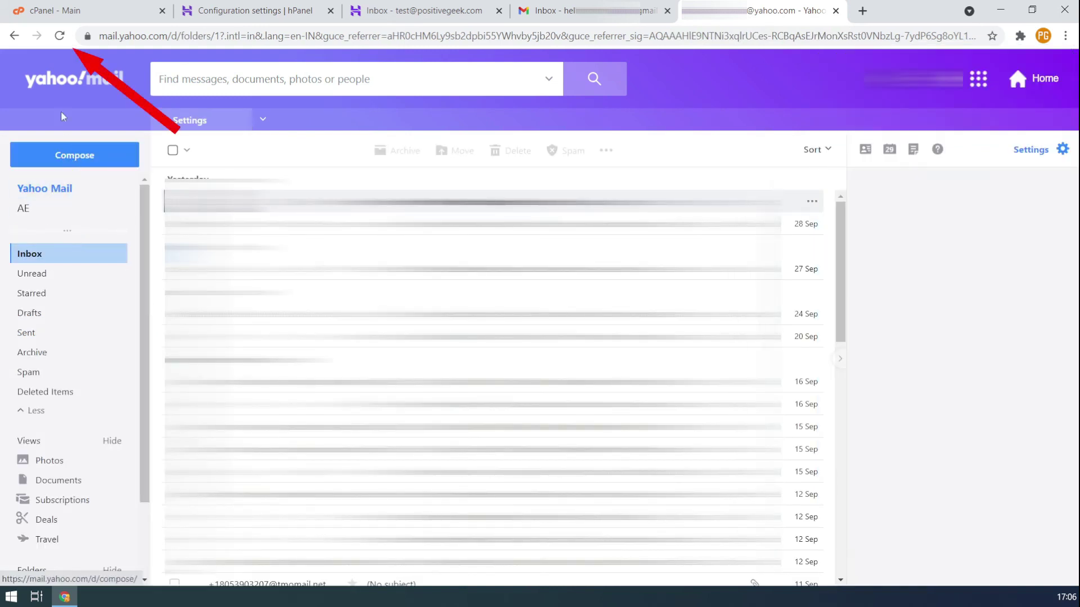
left_click(60, 37)
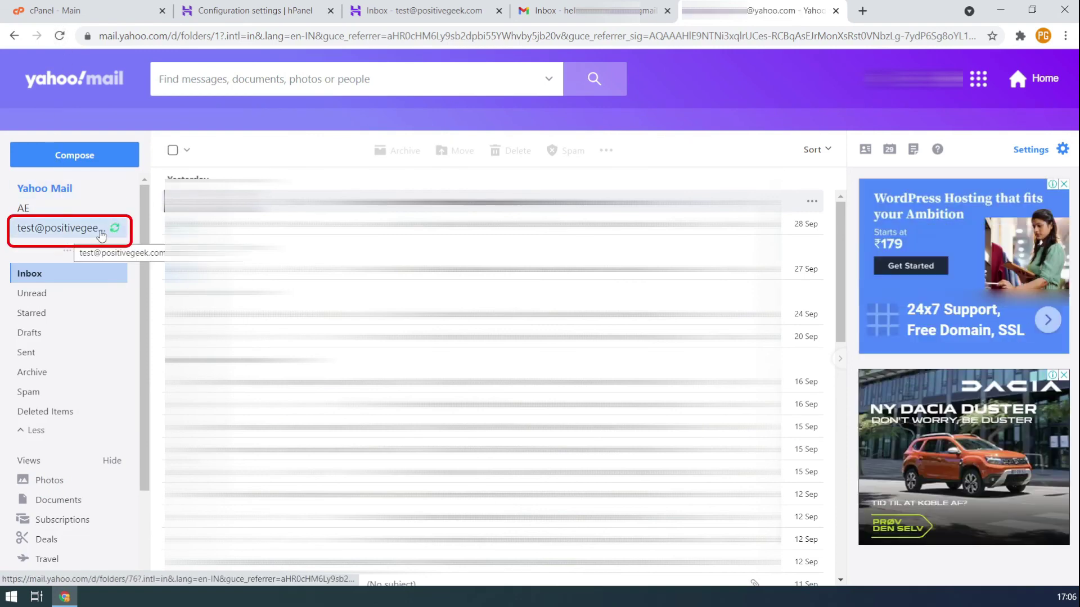
left_click(86, 236)
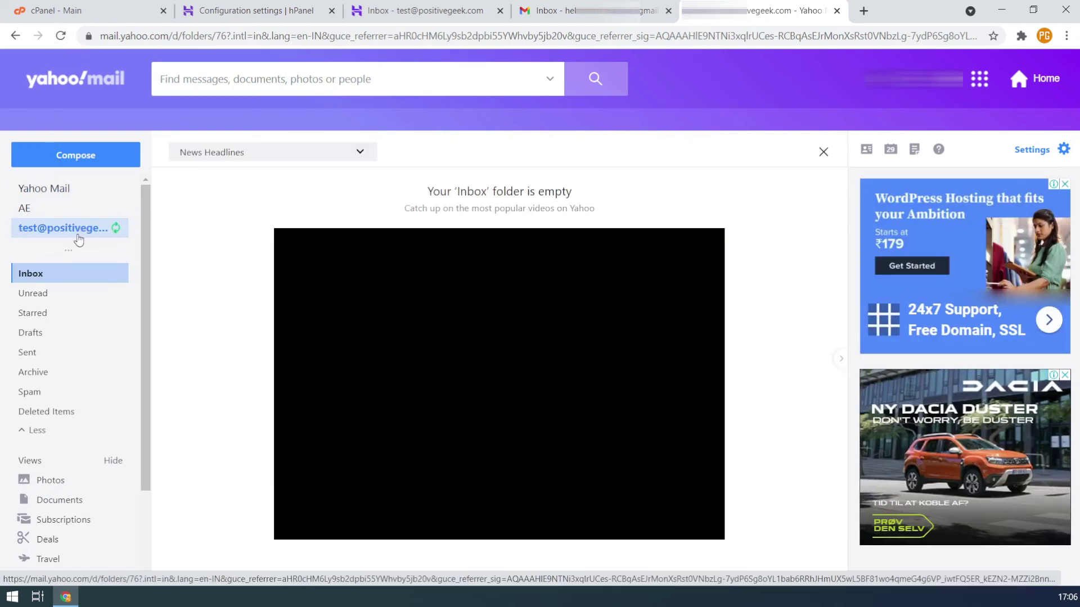
left_click(79, 160)
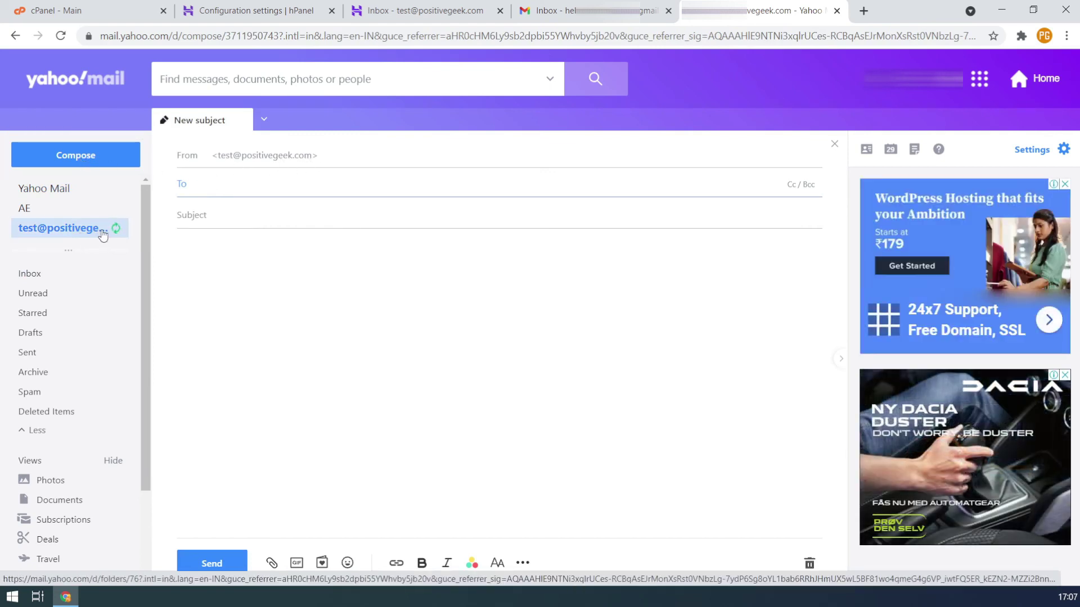
Check the Hostinger webmail, then discard the compose form and show the test mailbox inbox
key("ctrl+3")
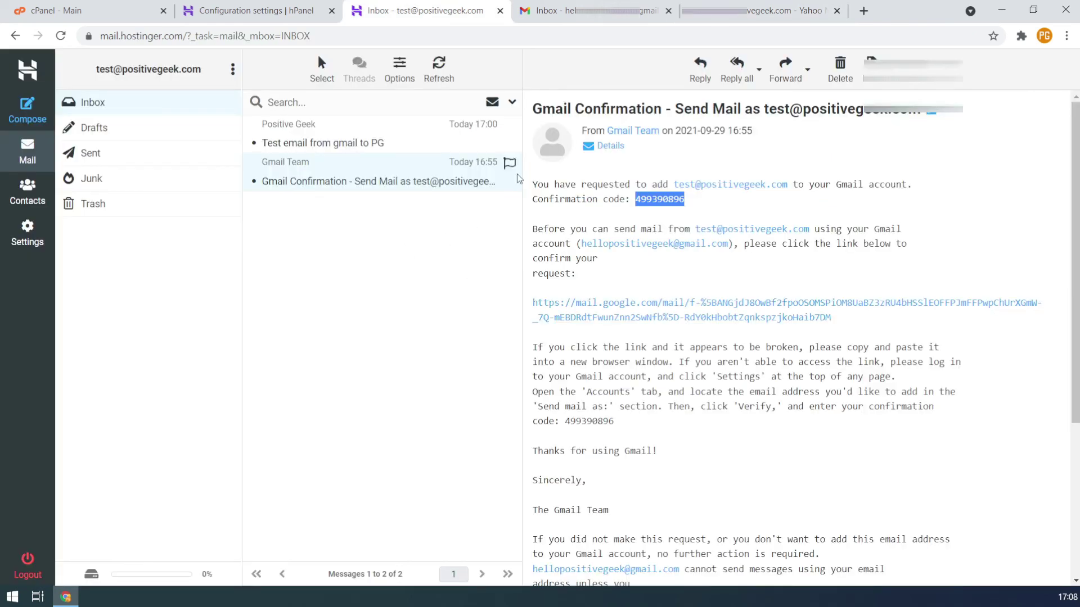
left_click(737, 19)
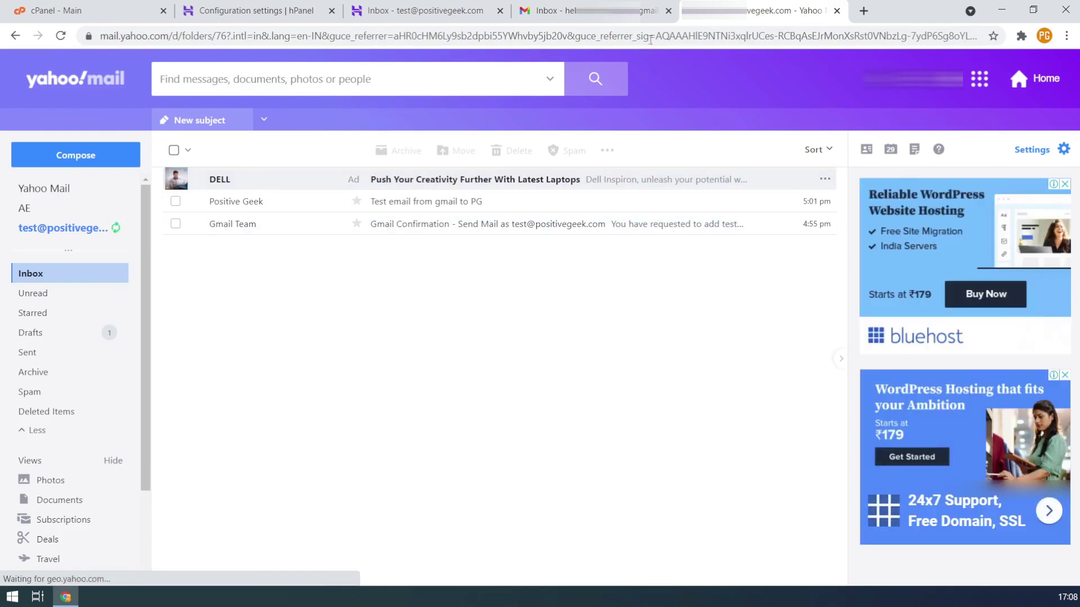
left_click(79, 163)
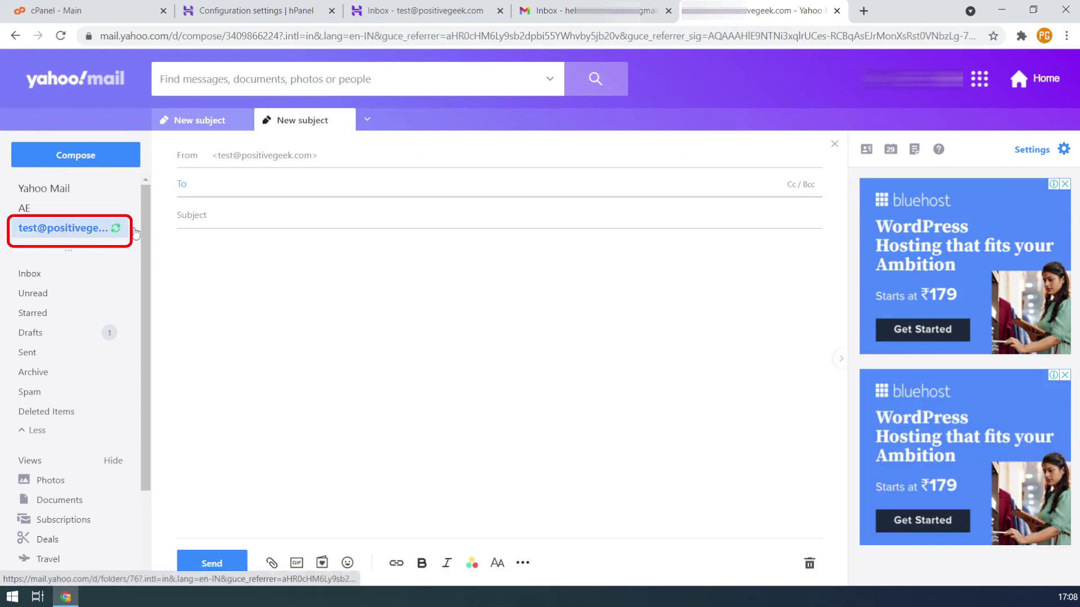
left_click(63, 237)
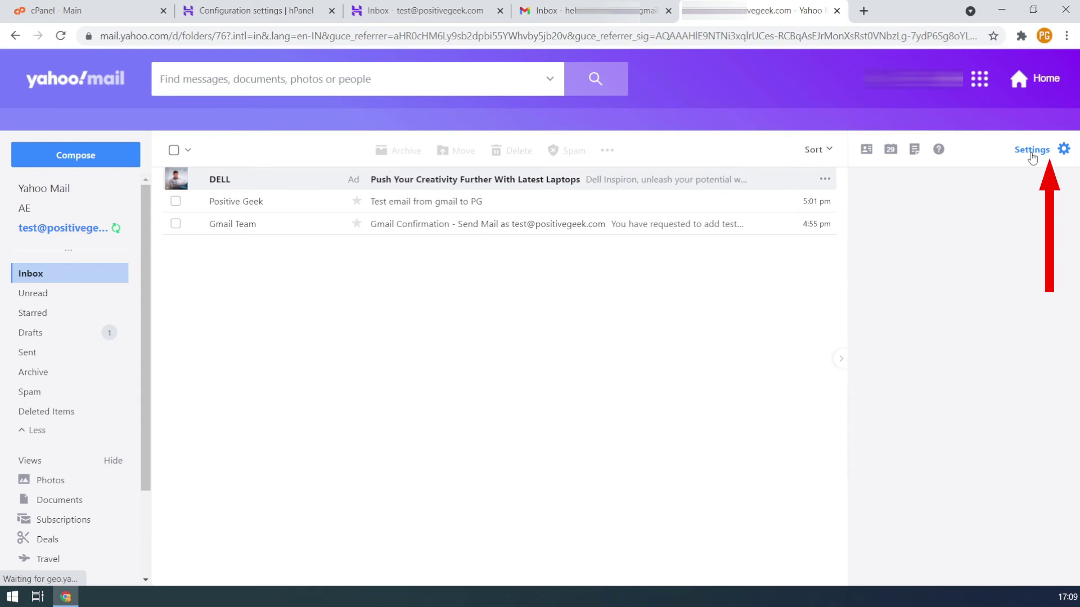
Change the test mailbox description to 'Test Positive Geek' in Mailboxes settings and save it
left_click(1032, 157)
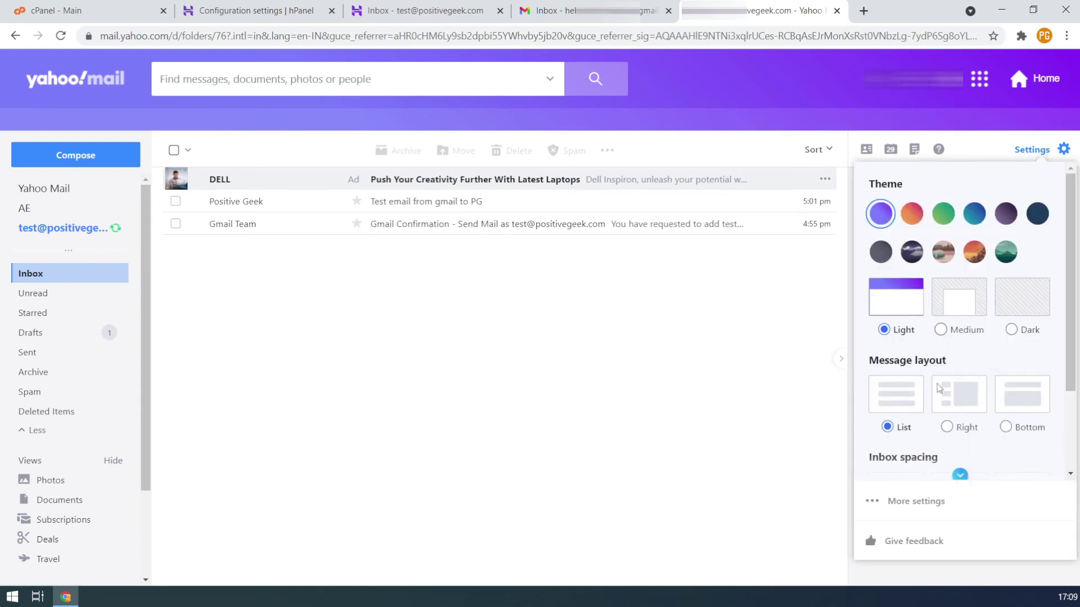
left_click(916, 503)
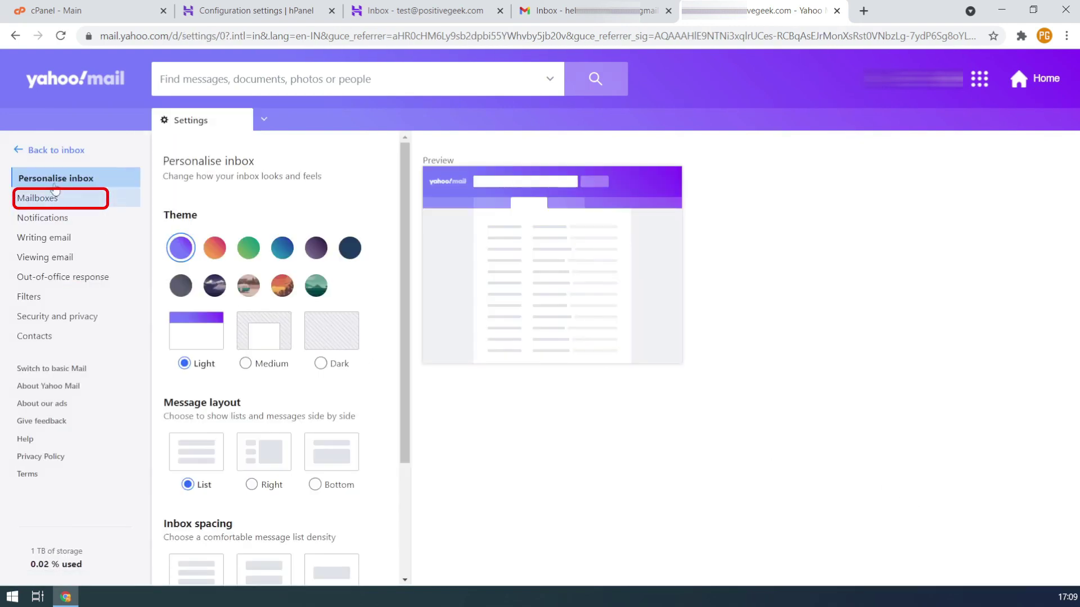
left_click(41, 197)
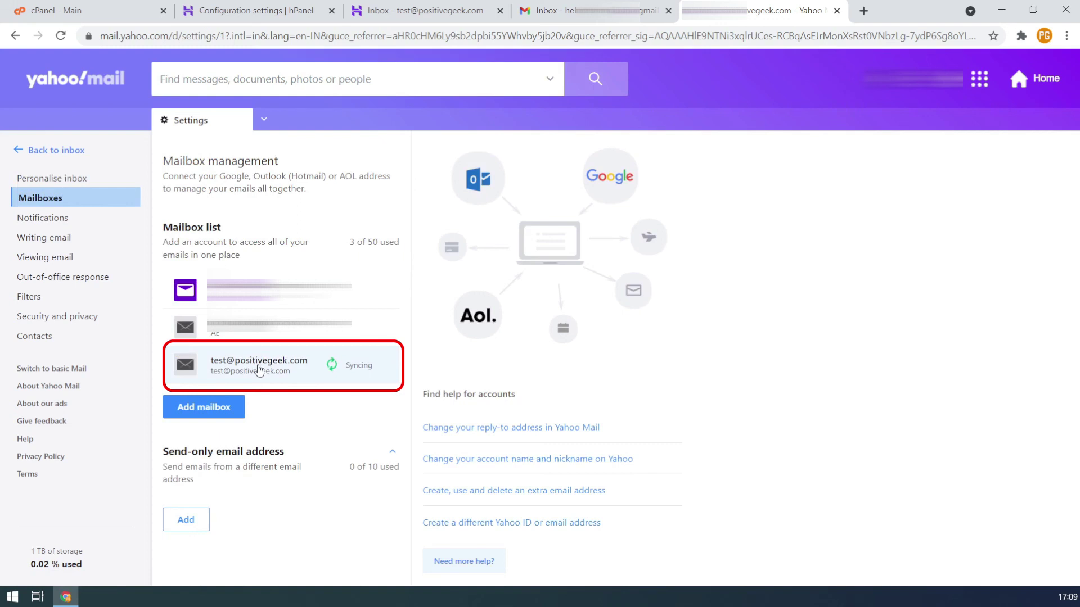
left_click(259, 369)
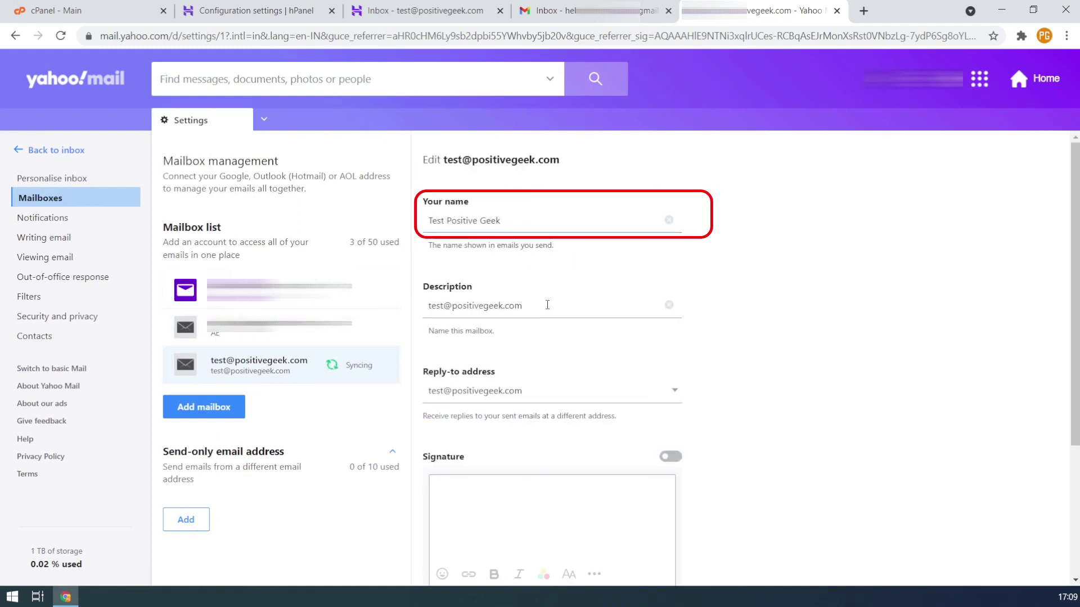
left_click_drag(525, 215, 383, 210)
key("ctrl+c")
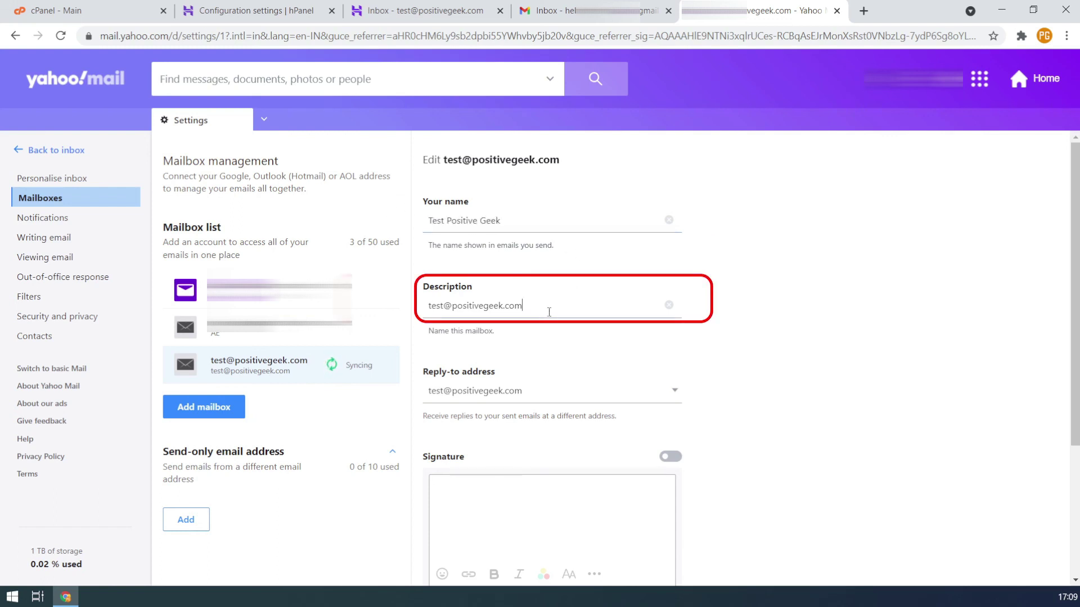
left_click_drag(549, 306, 360, 312)
key("ctrl+v")
scroll(746, 351, "down", 4)
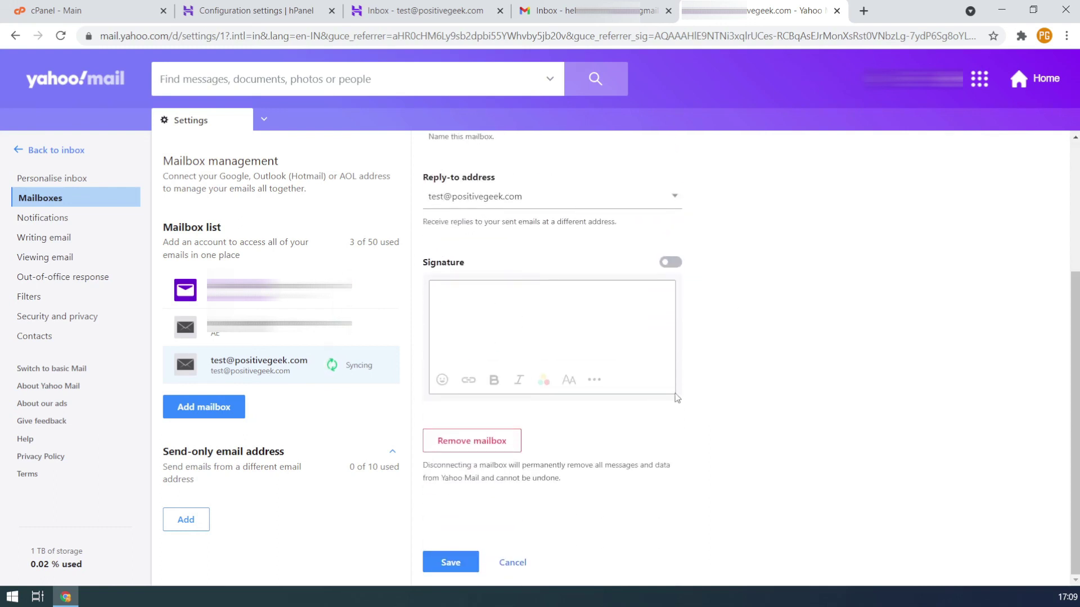
left_click(452, 561)
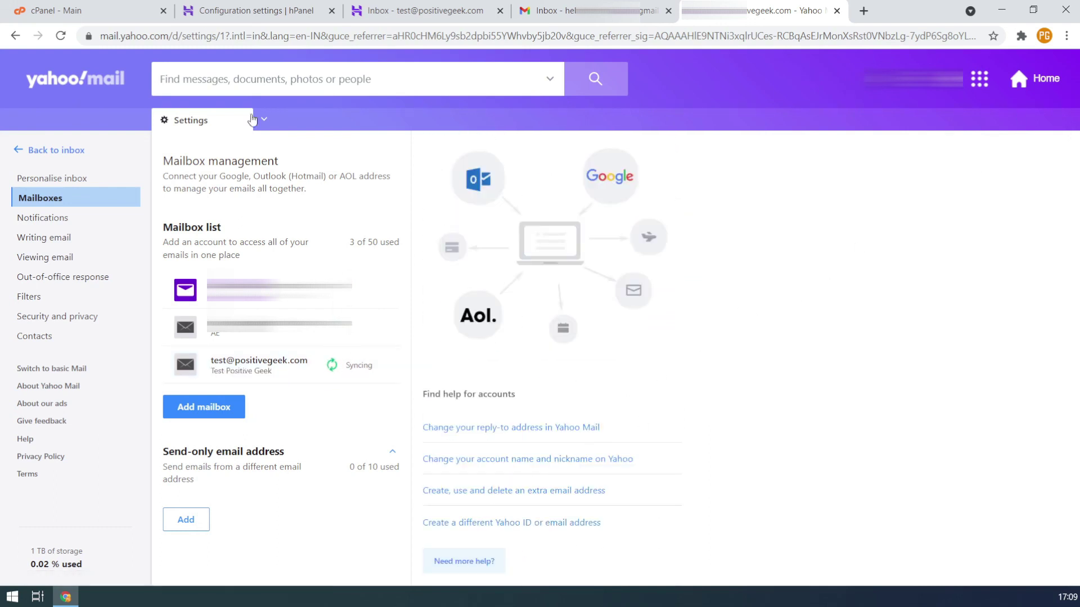
left_click(79, 151)
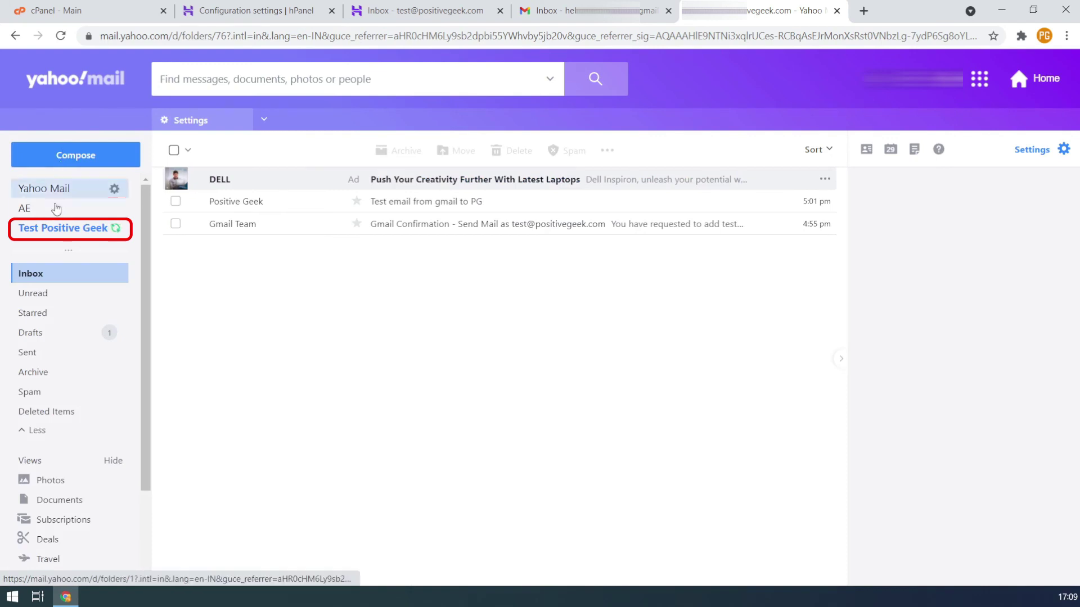